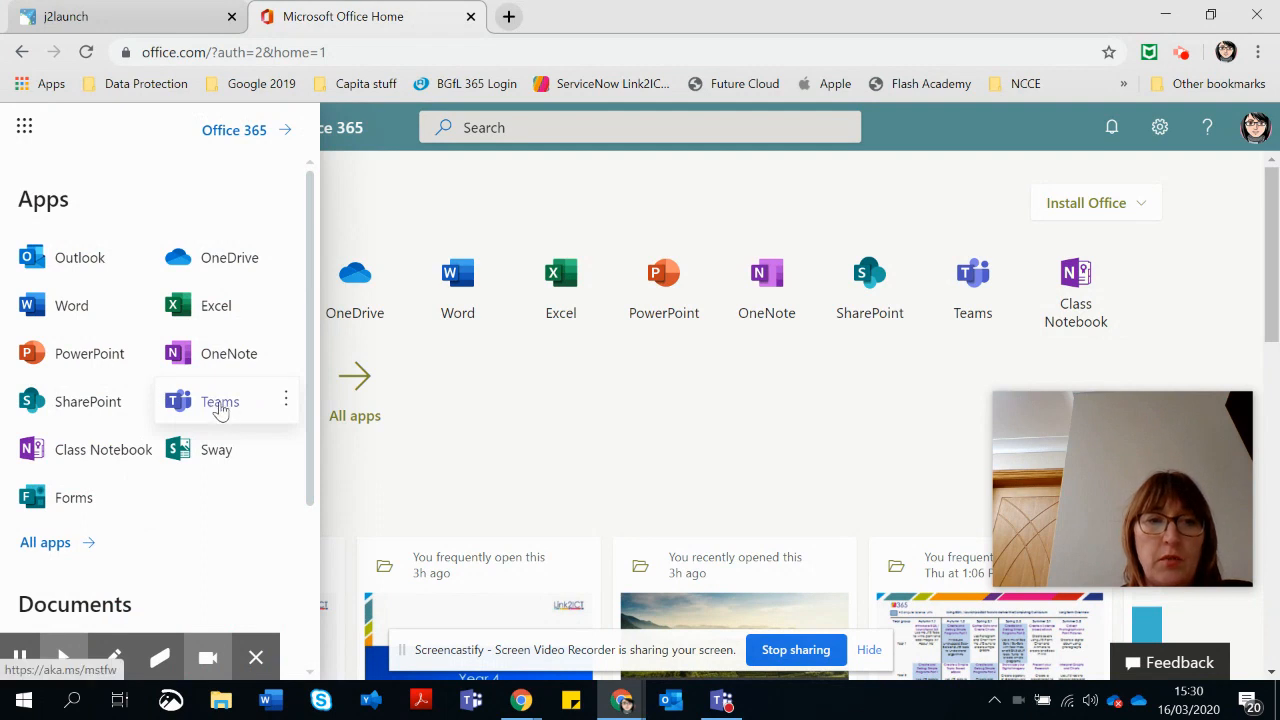
Step: Open Microsoft Teams from the Office 365 apps and start creating a new team
click(988, 258)
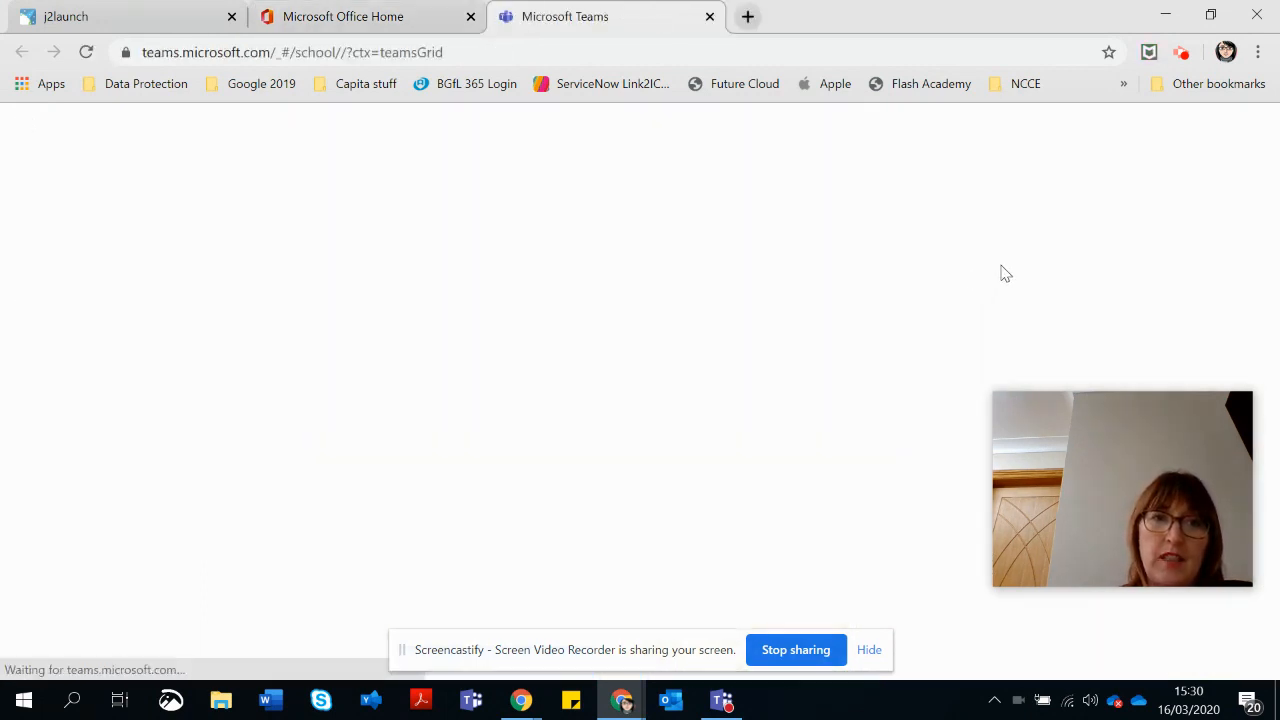
scroll(457, 383, down, 3)
scroll(570, 460, up, 3)
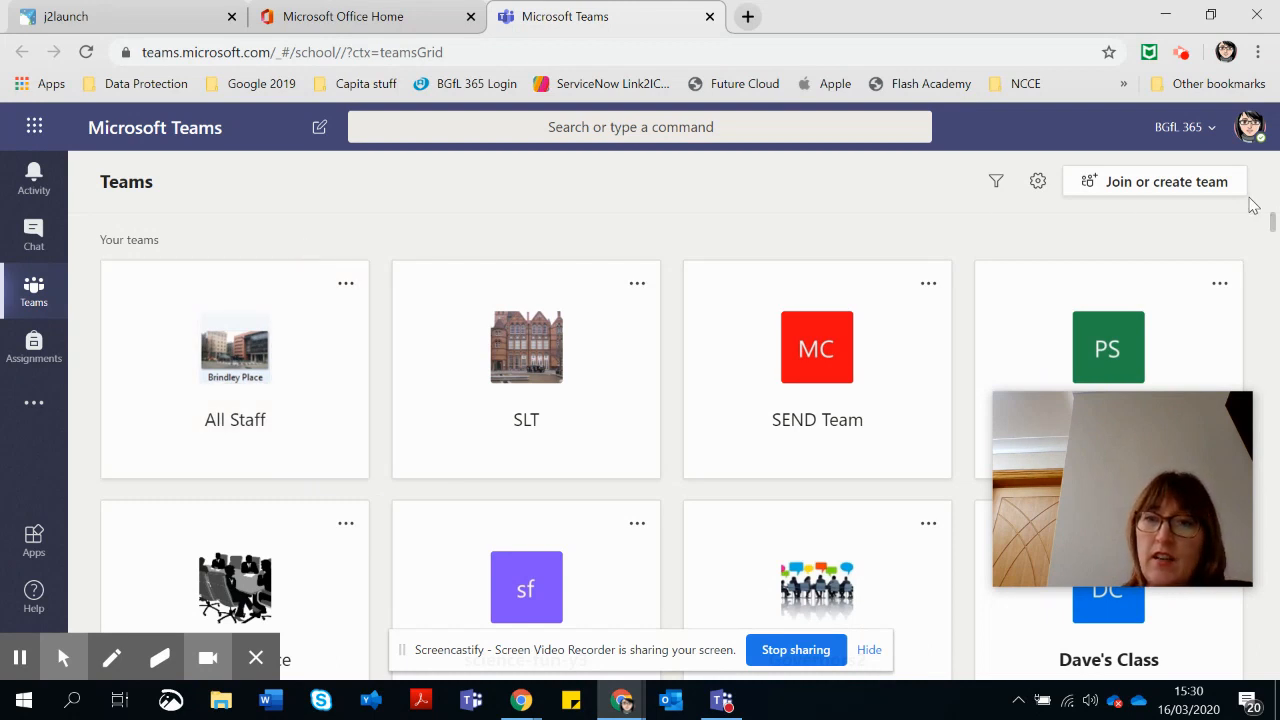
click(1103, 180)
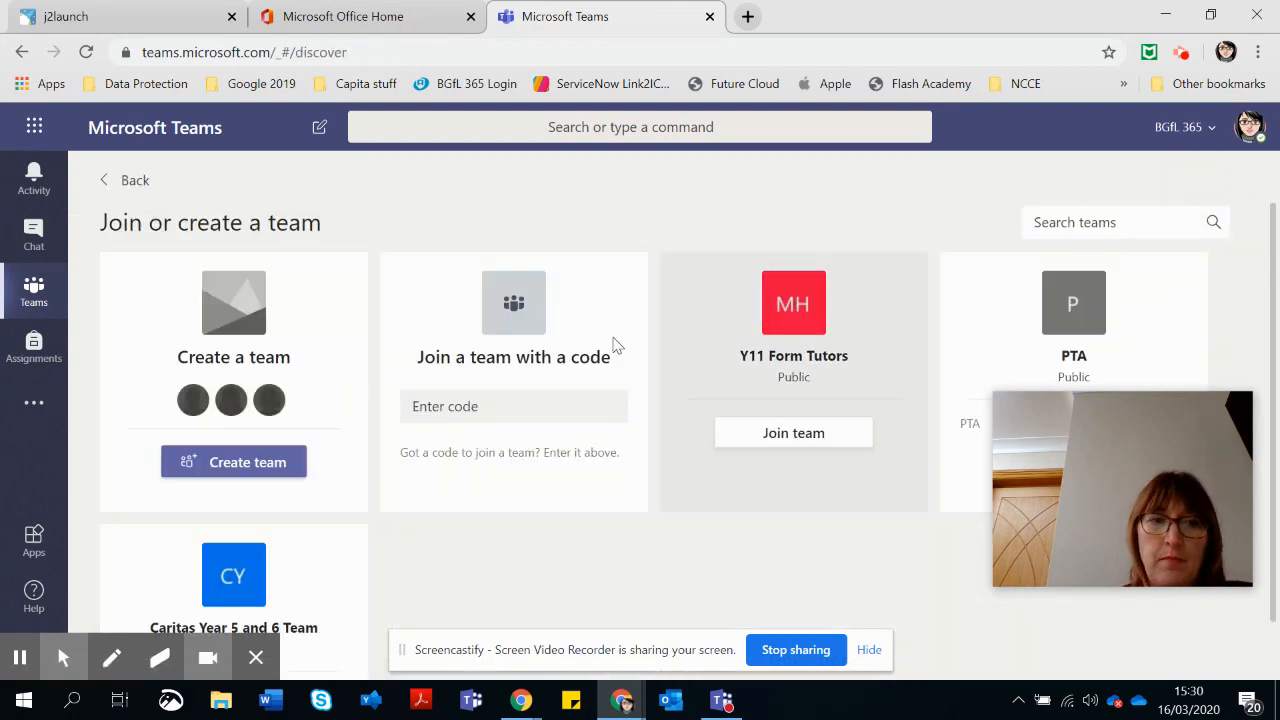
click(228, 462)
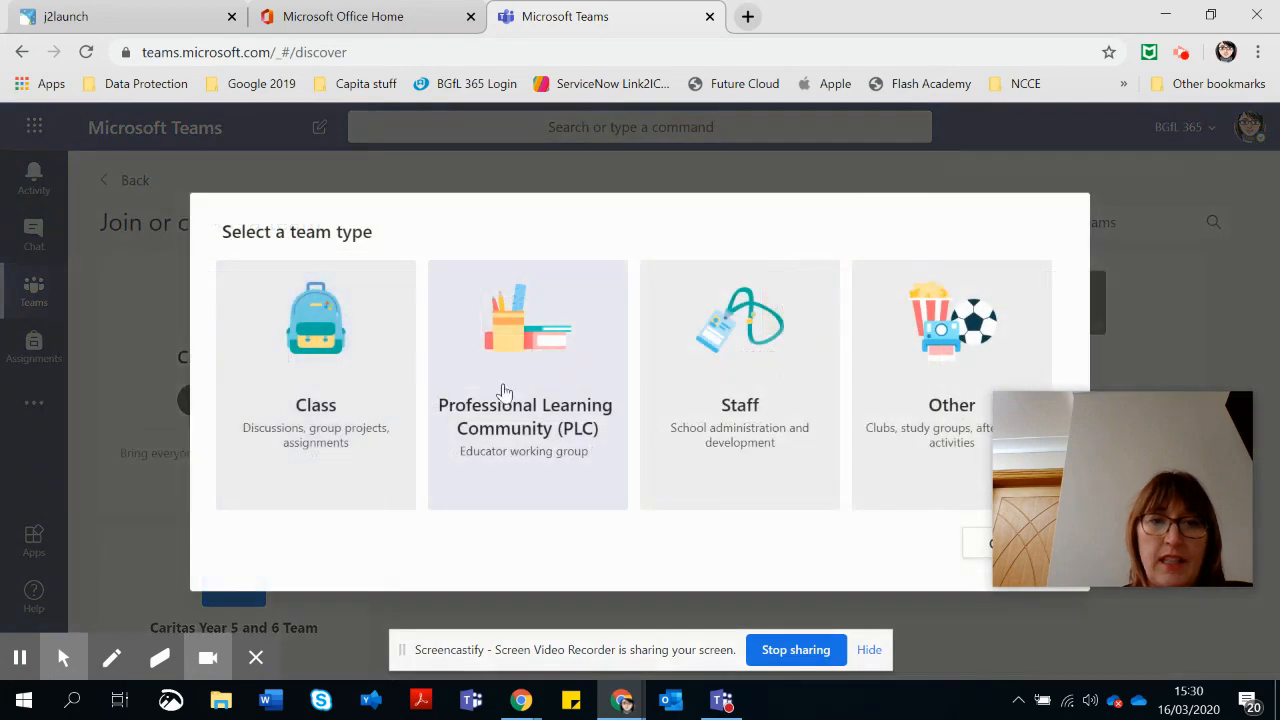
Step: Create a Staff team named Fort Primary Whole School Staff with privacy set to Private - Only team owners can add members
click(735, 373)
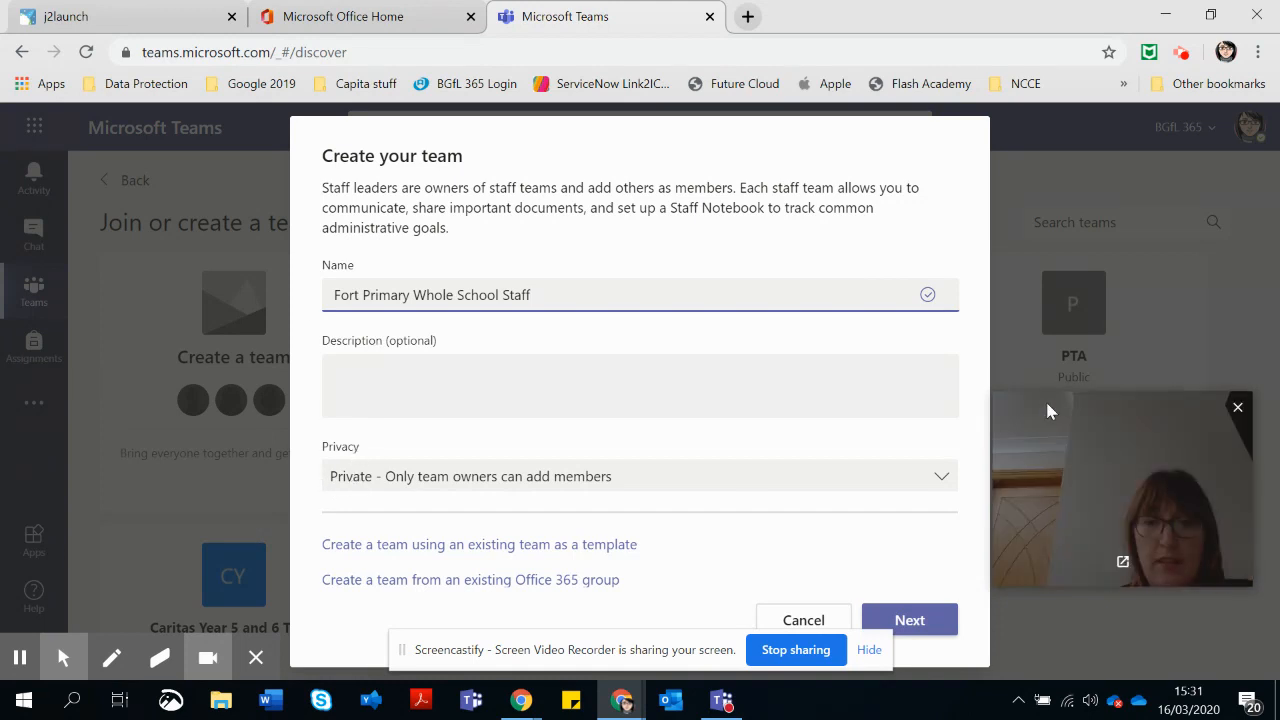
click(942, 480)
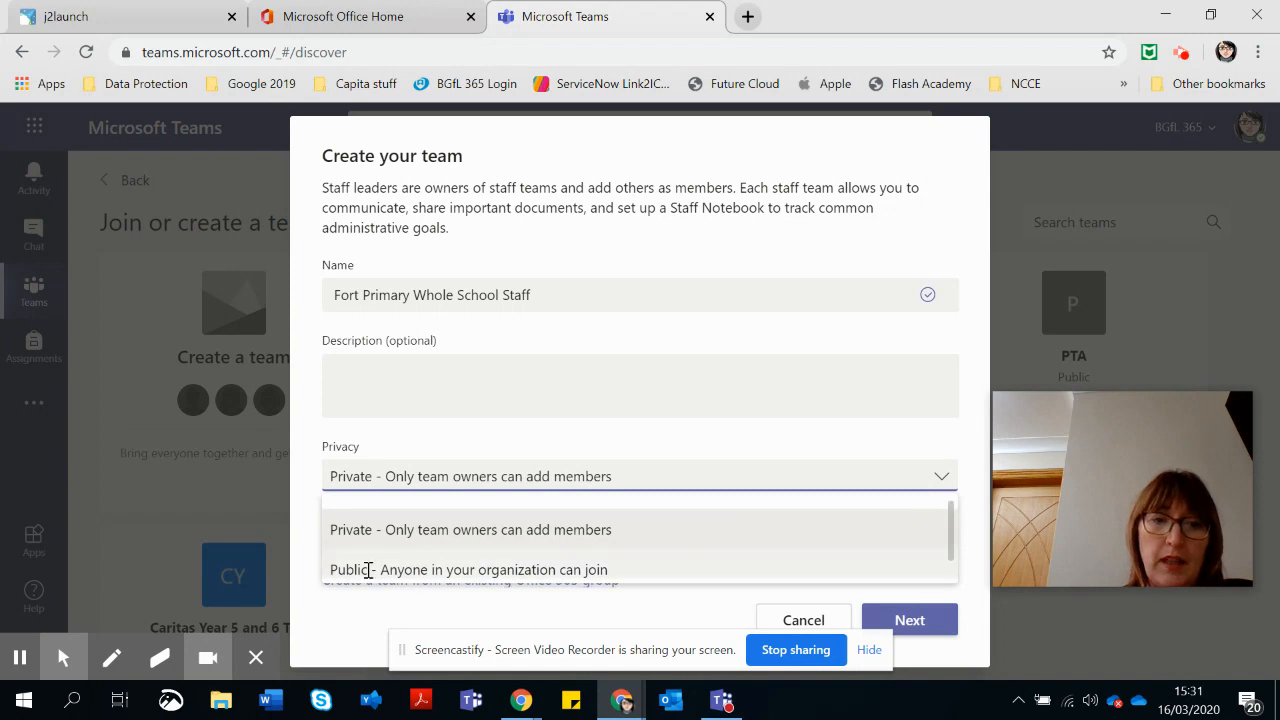
click(624, 482)
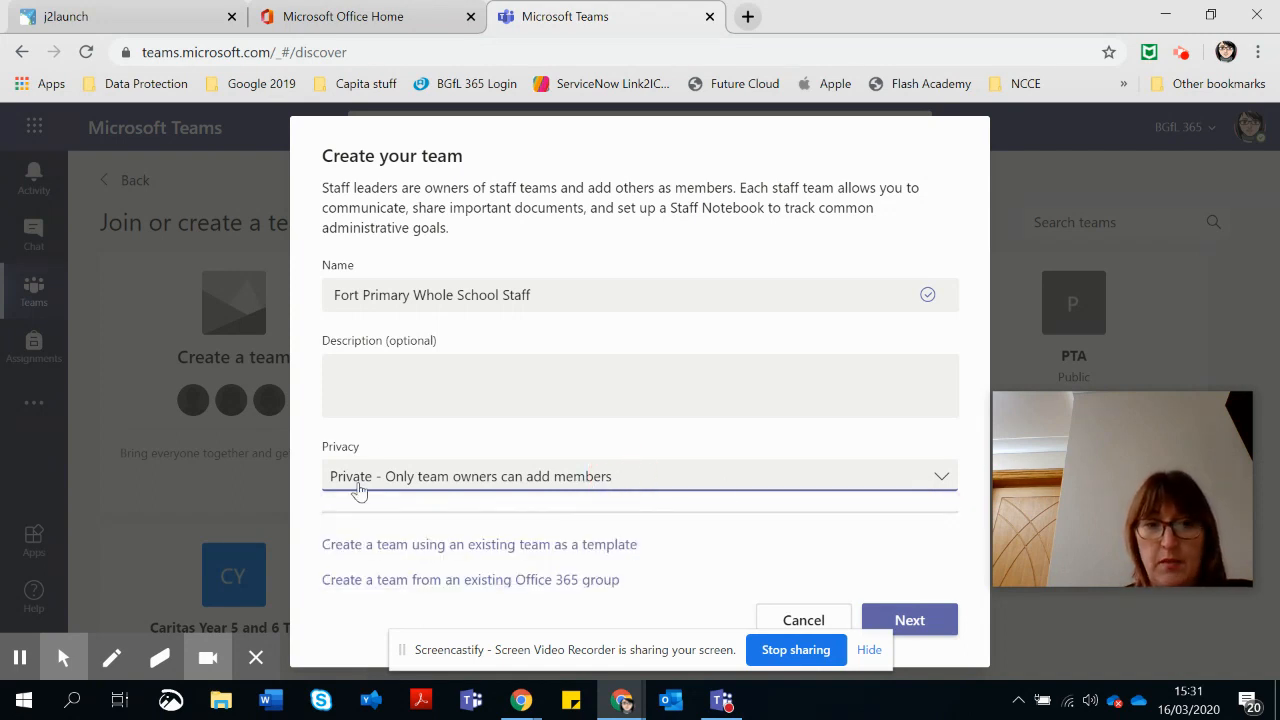
click(912, 617)
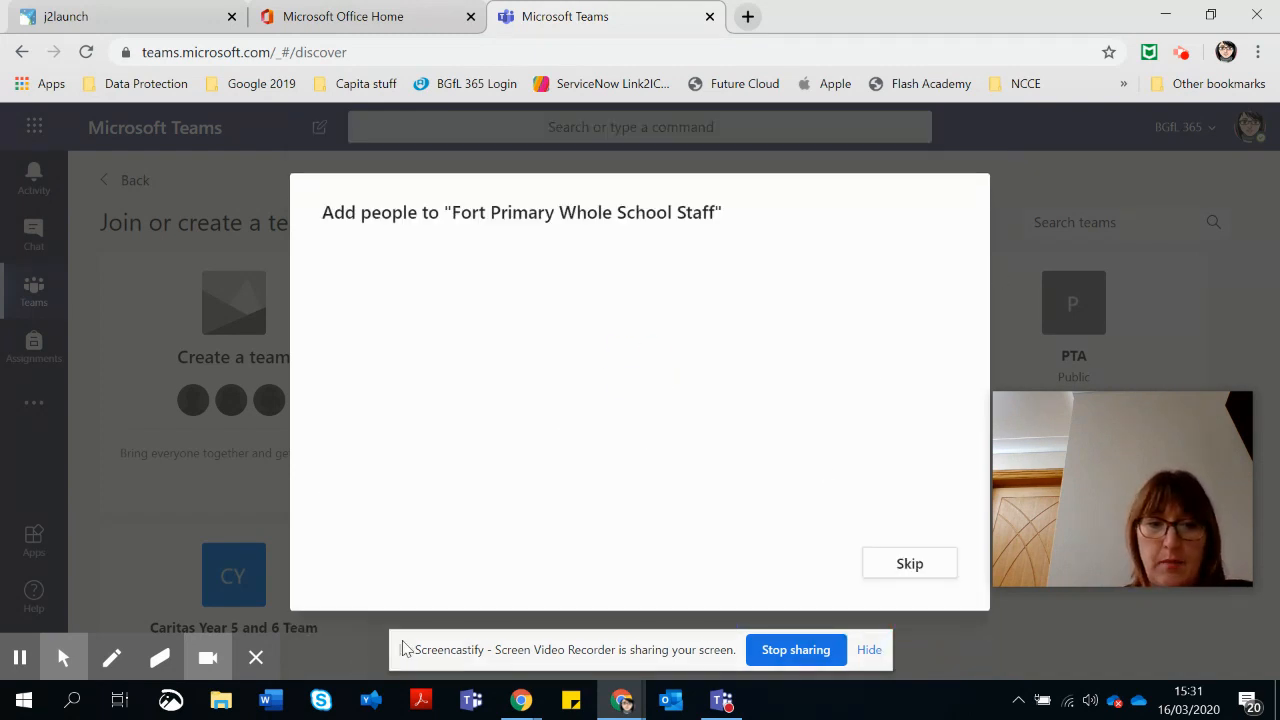
click(866, 648)
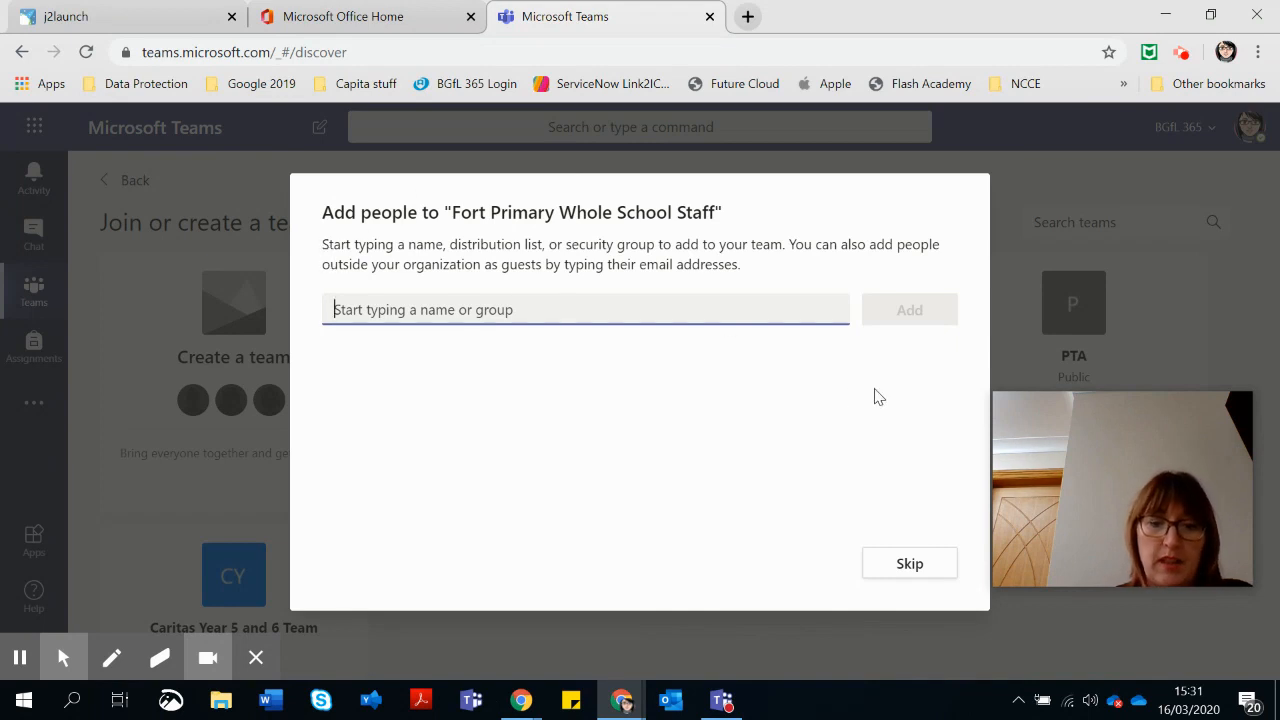
Step: Look up two fortprimary staff accounts by name and add both to the new team
text(v.bar)
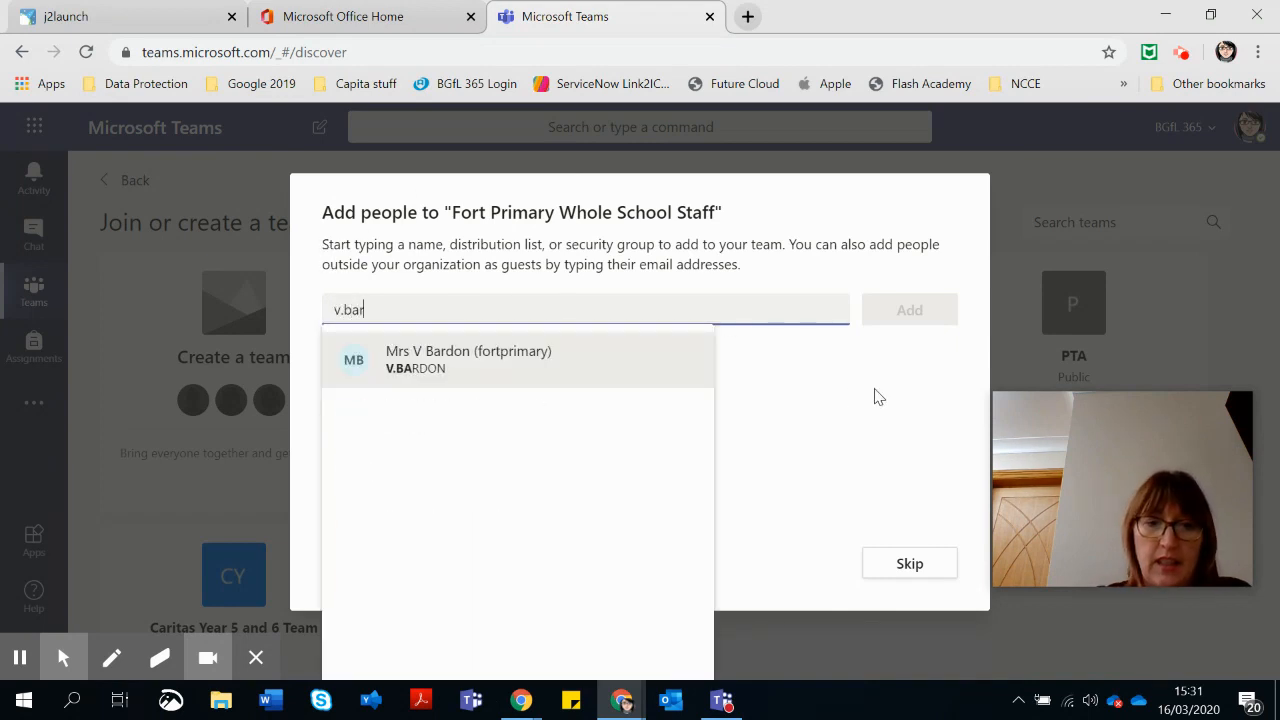
click(401, 355)
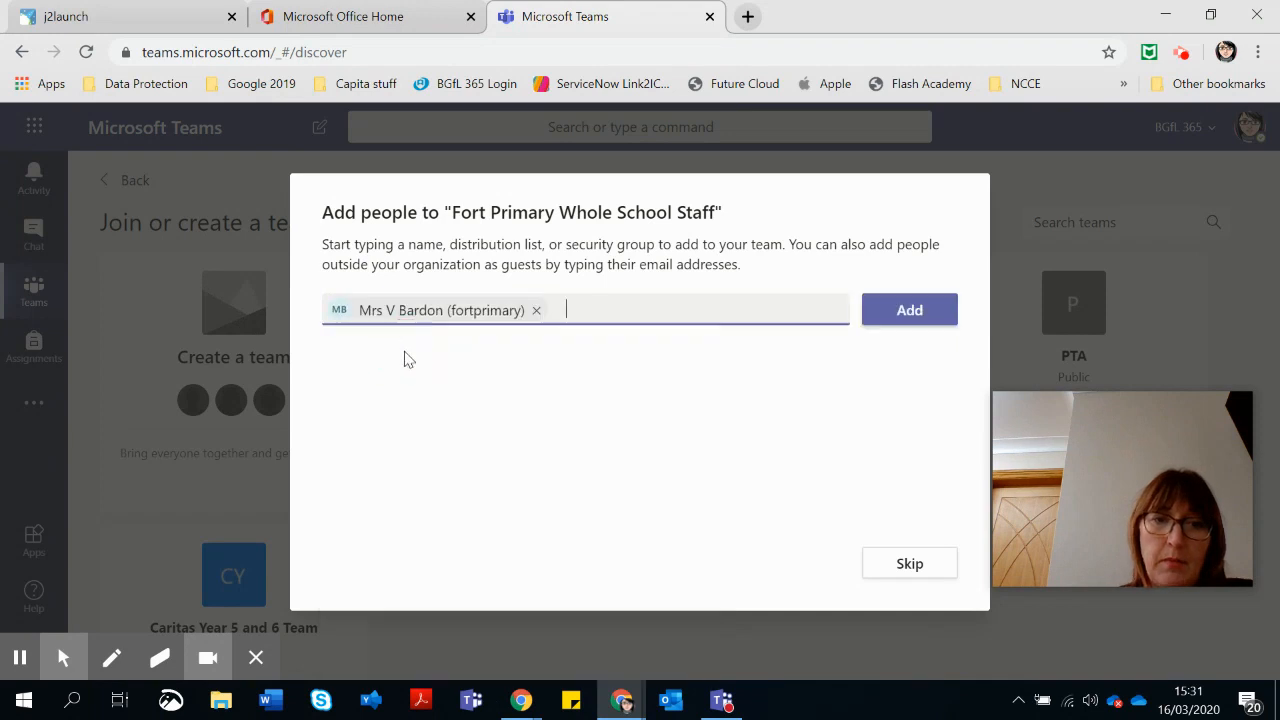
click(914, 311)
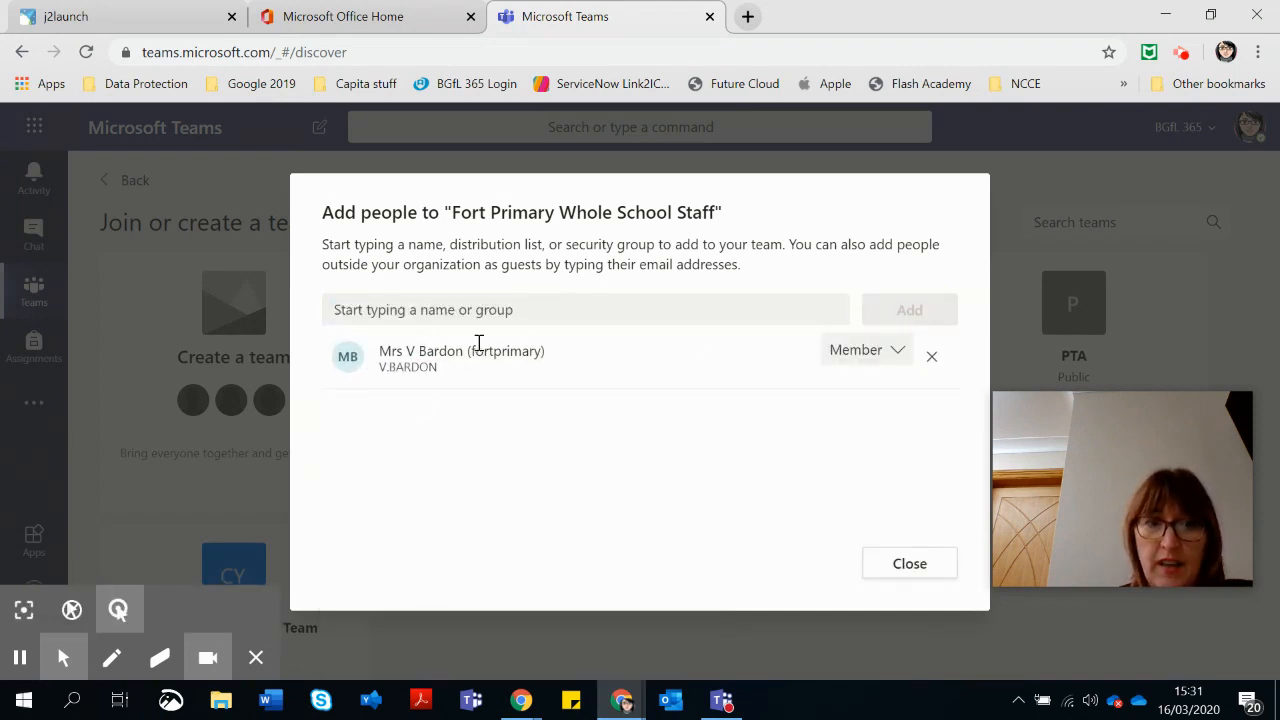
click(541, 309)
text(b.tay)
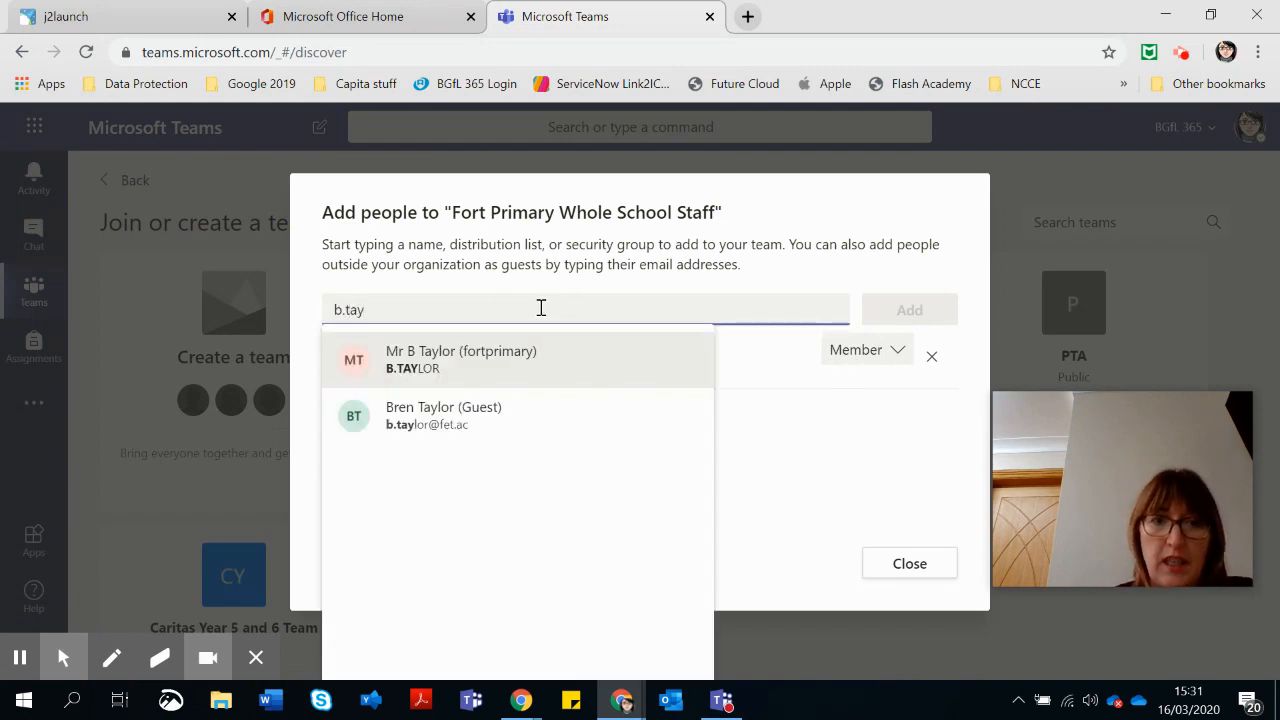
click(486, 362)
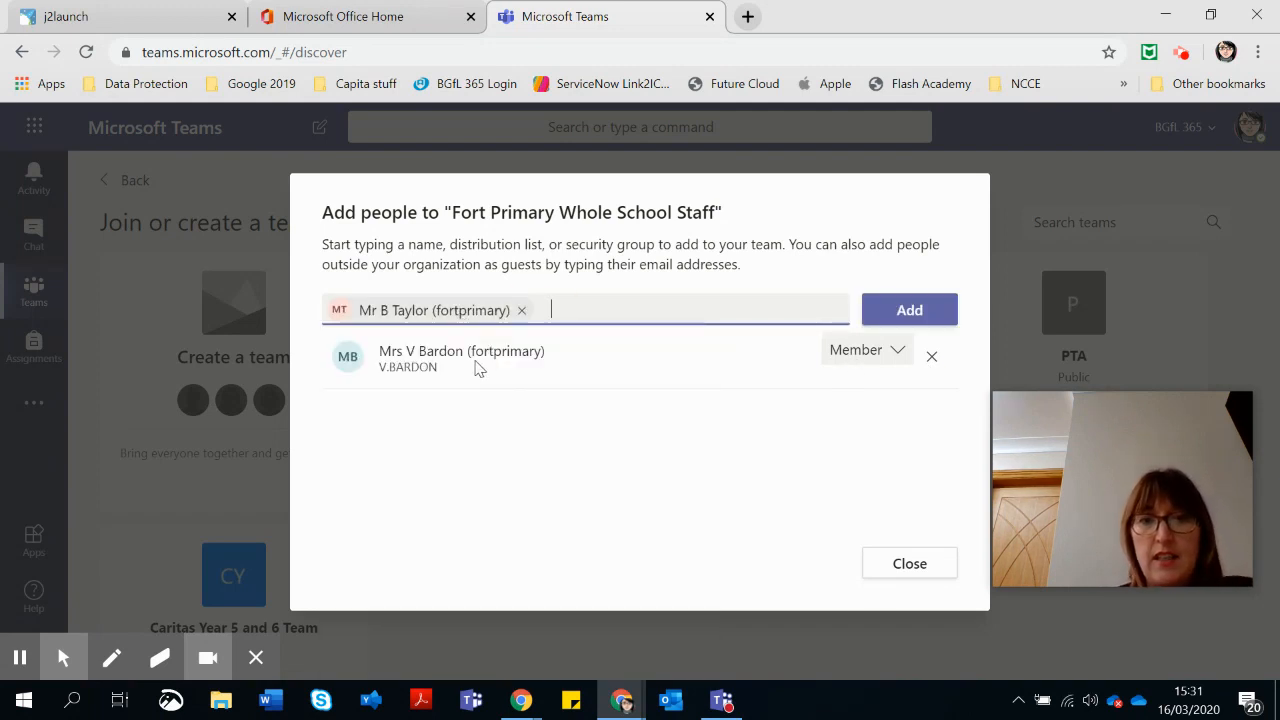
click(900, 316)
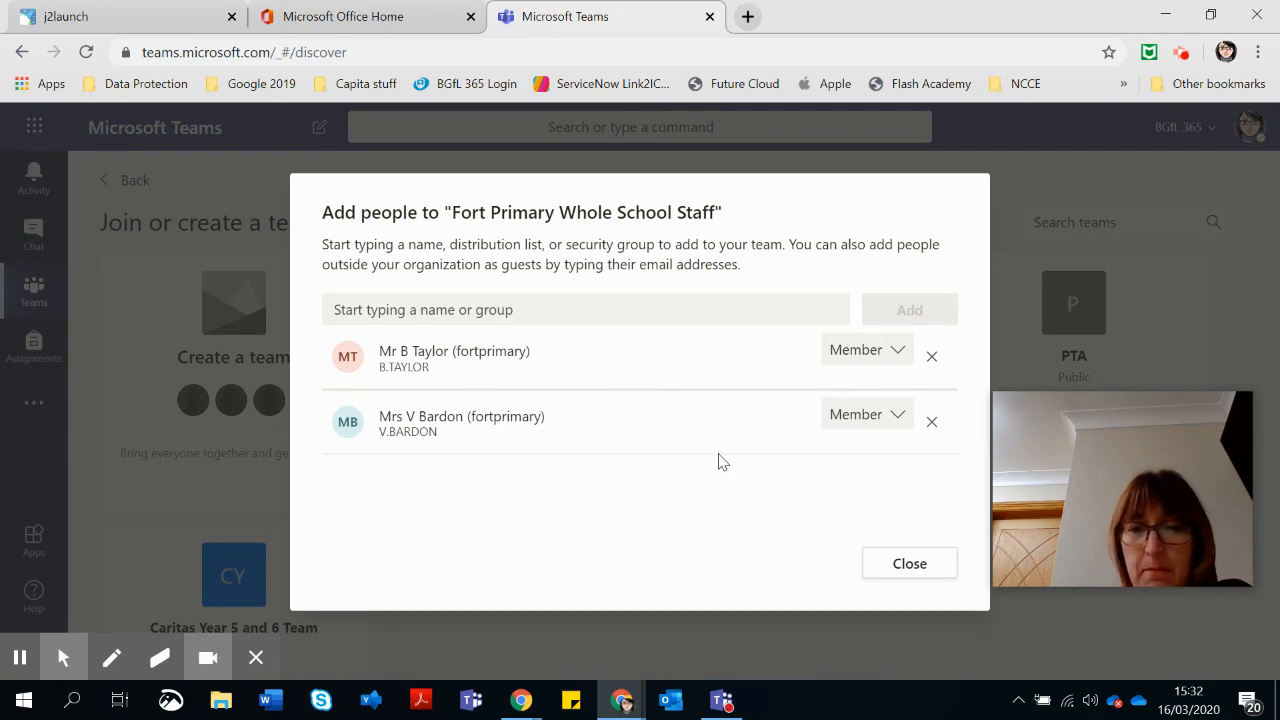
Step: Change the role of the second listed staff member to Owner and finish adding people to the team
click(897, 416)
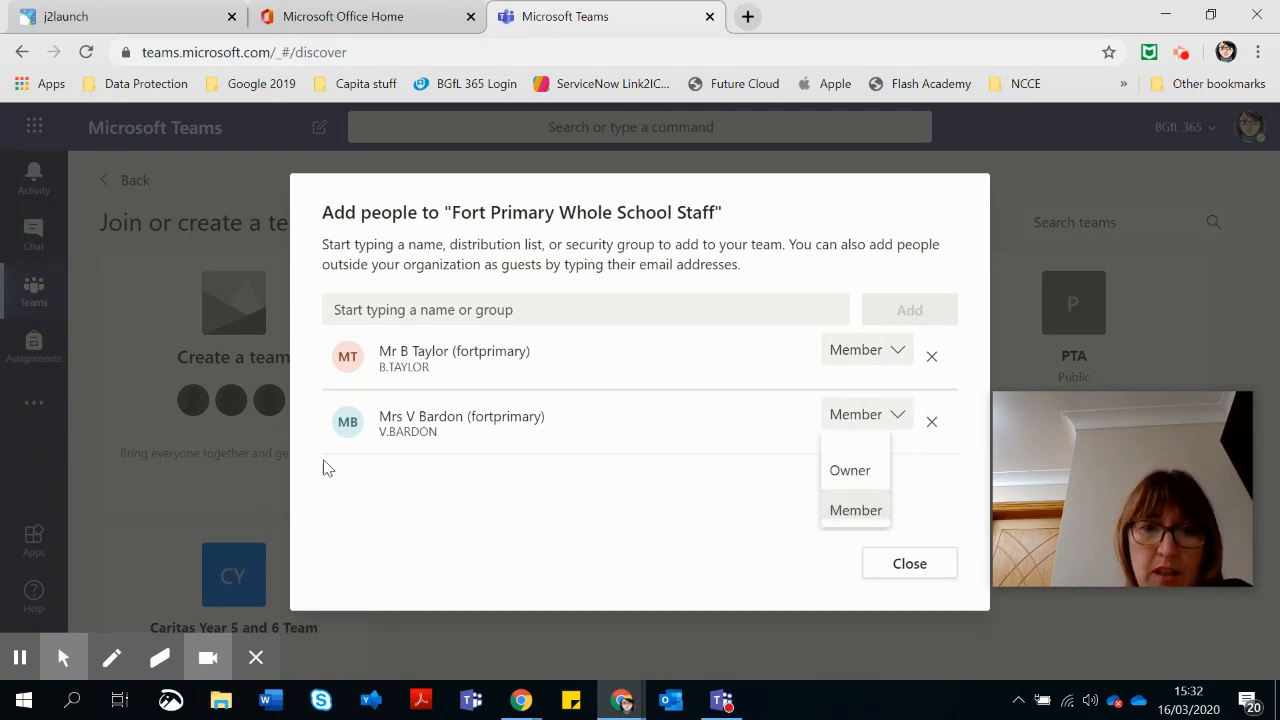
click(852, 470)
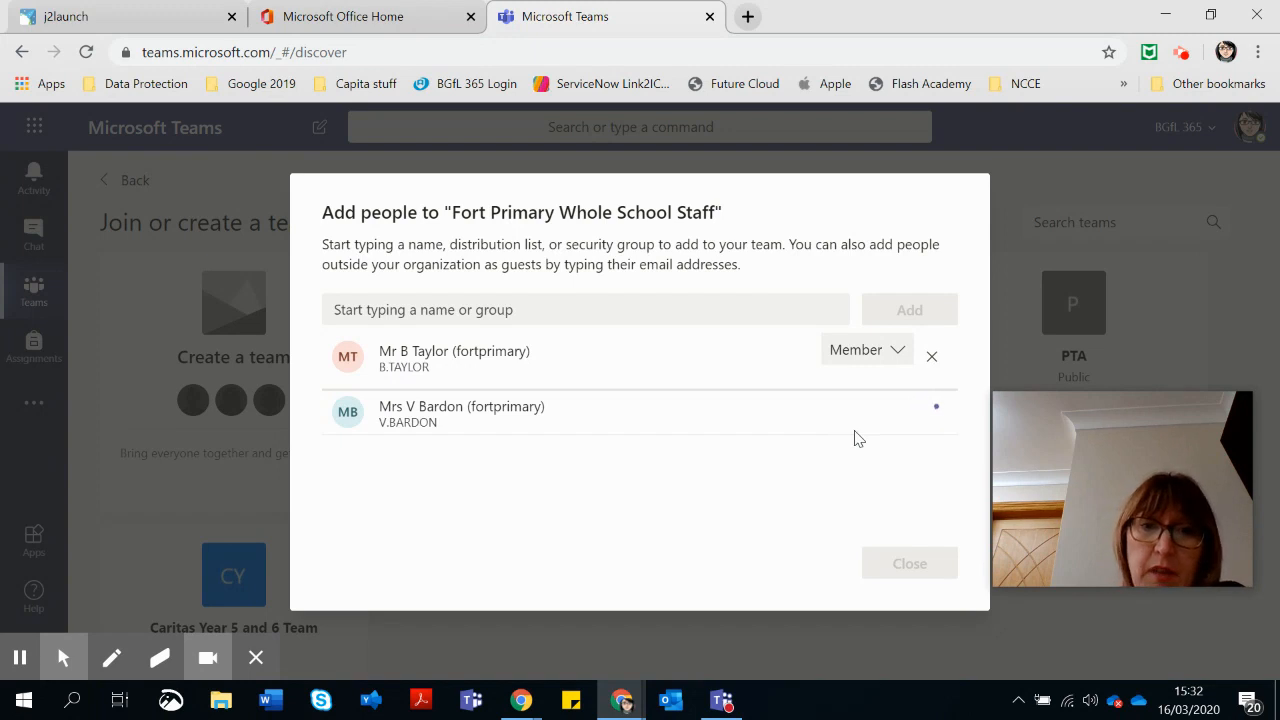
click(20, 662)
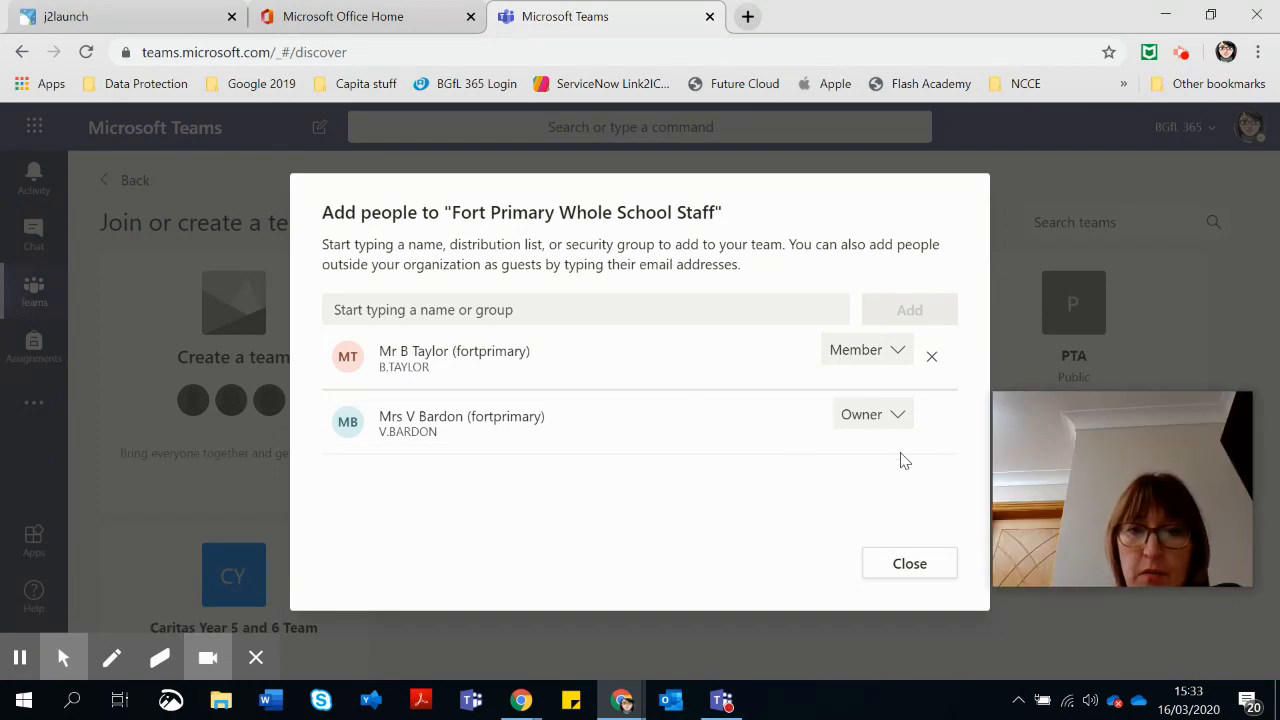
click(911, 563)
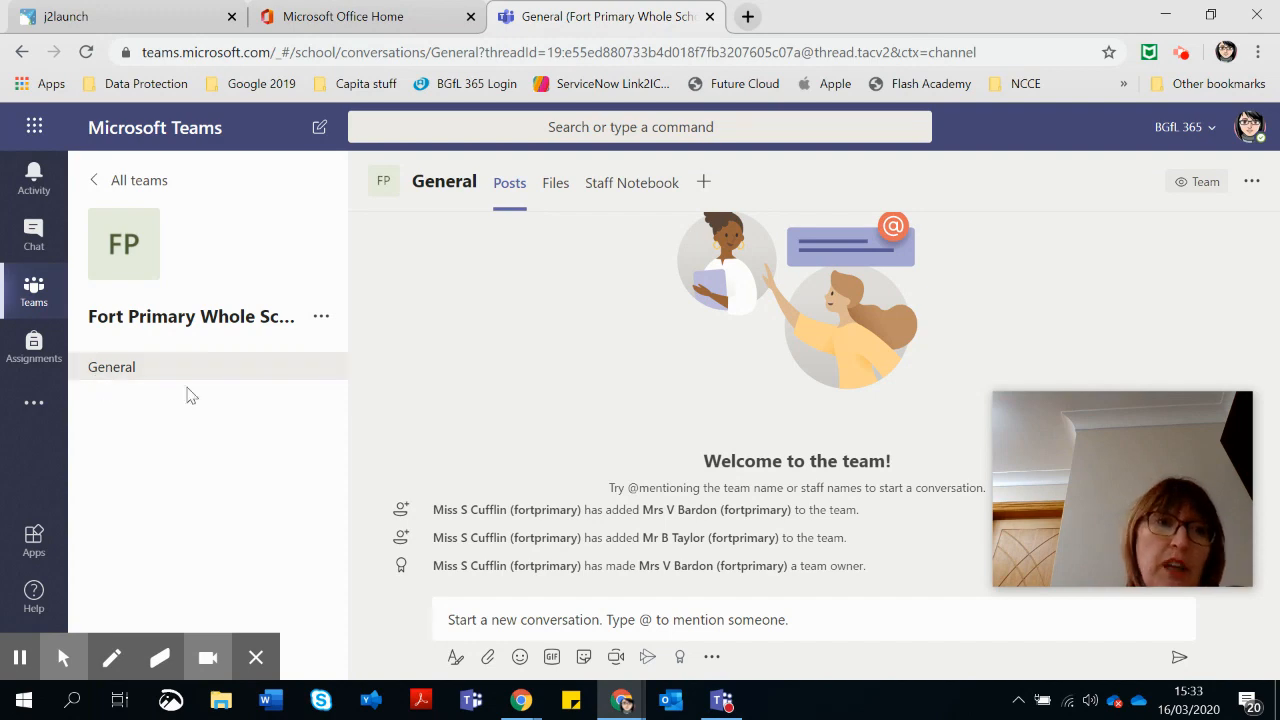
Step: Add a channel named KS2 to the Fort Primary Whole School Staff team with Standard privacy
click(321, 316)
click(372, 394)
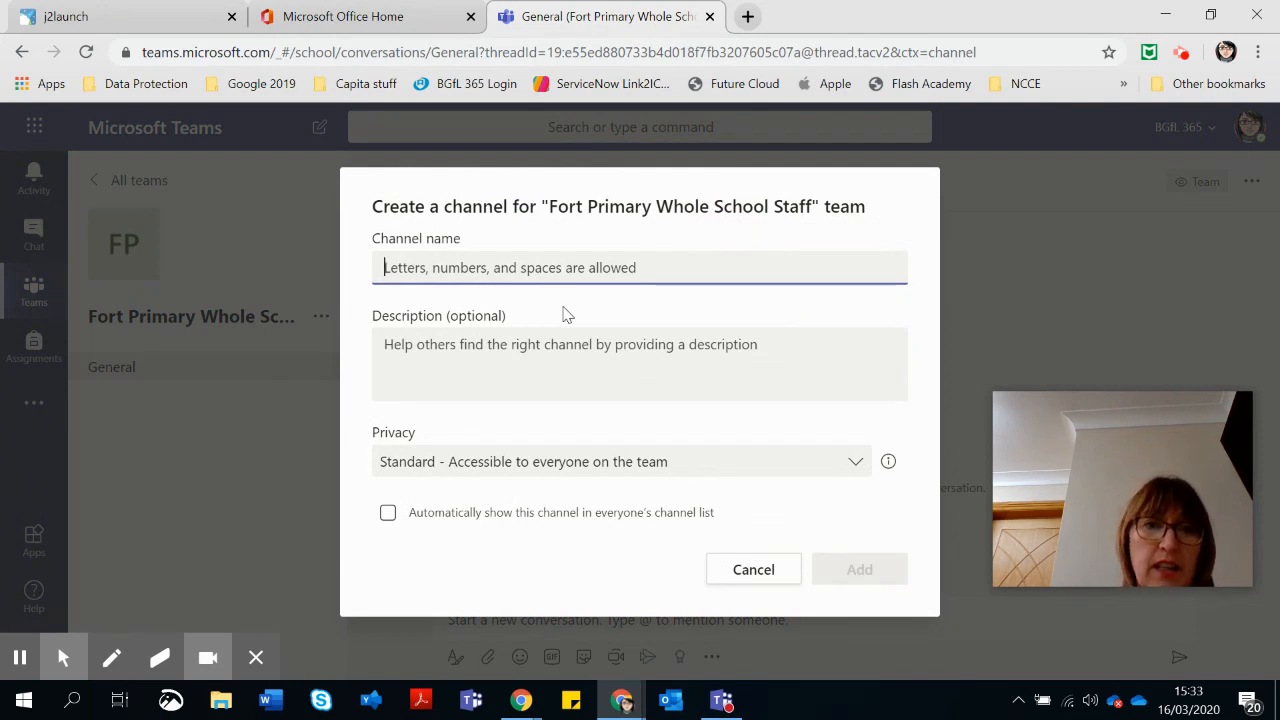
text(Ks2)
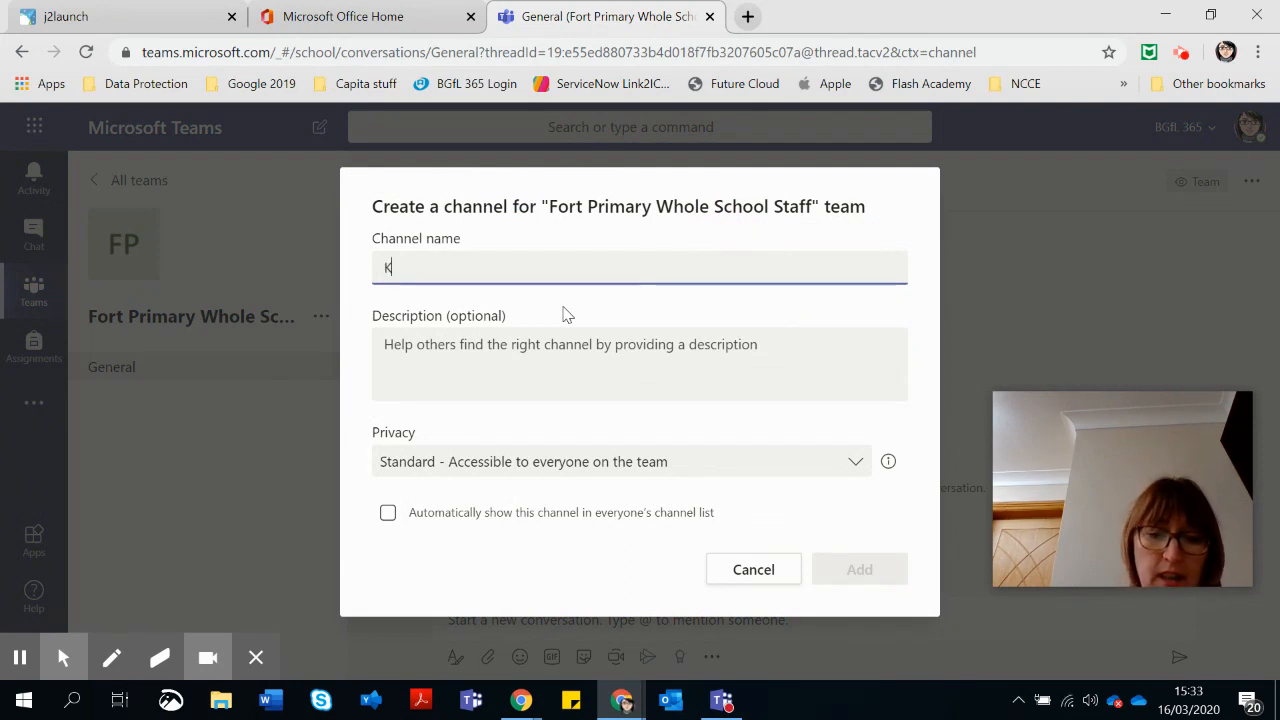
key(BackSpace)
key(BackSpace)
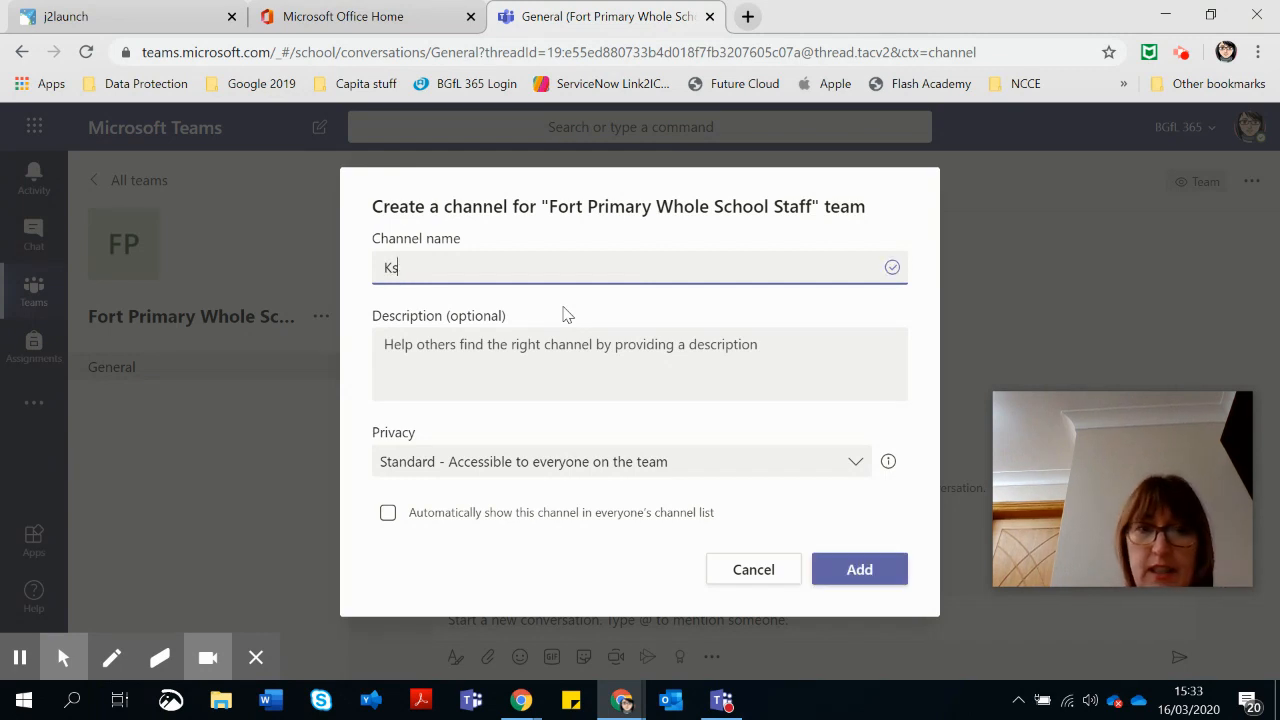
text(S2)
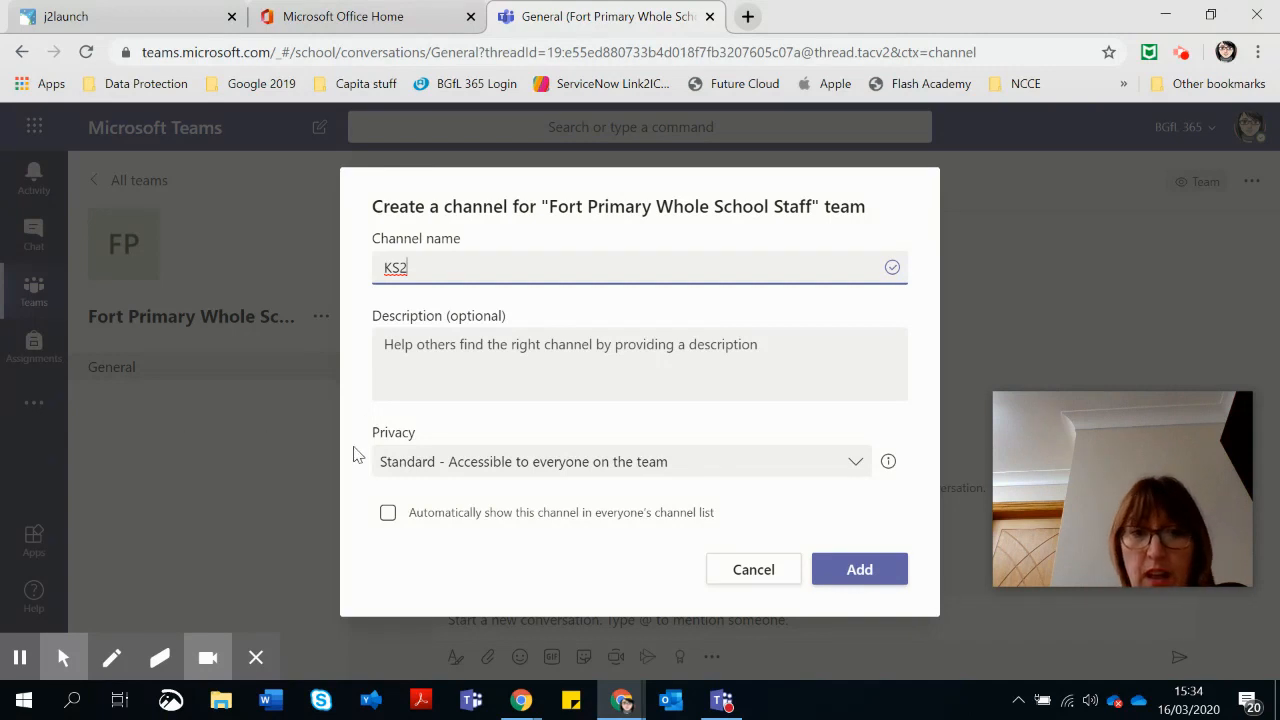
click(860, 571)
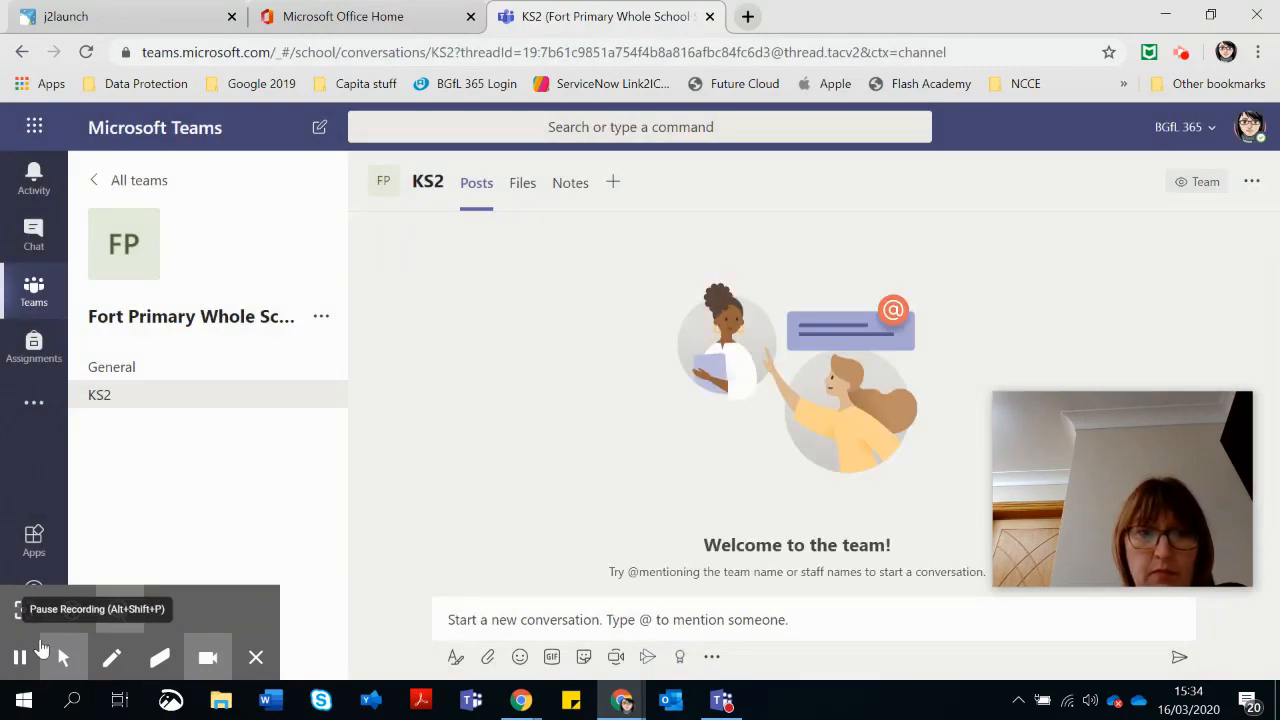
Step: Post the message "Notice for all staff" as a new conversation in the General channel
click(112, 369)
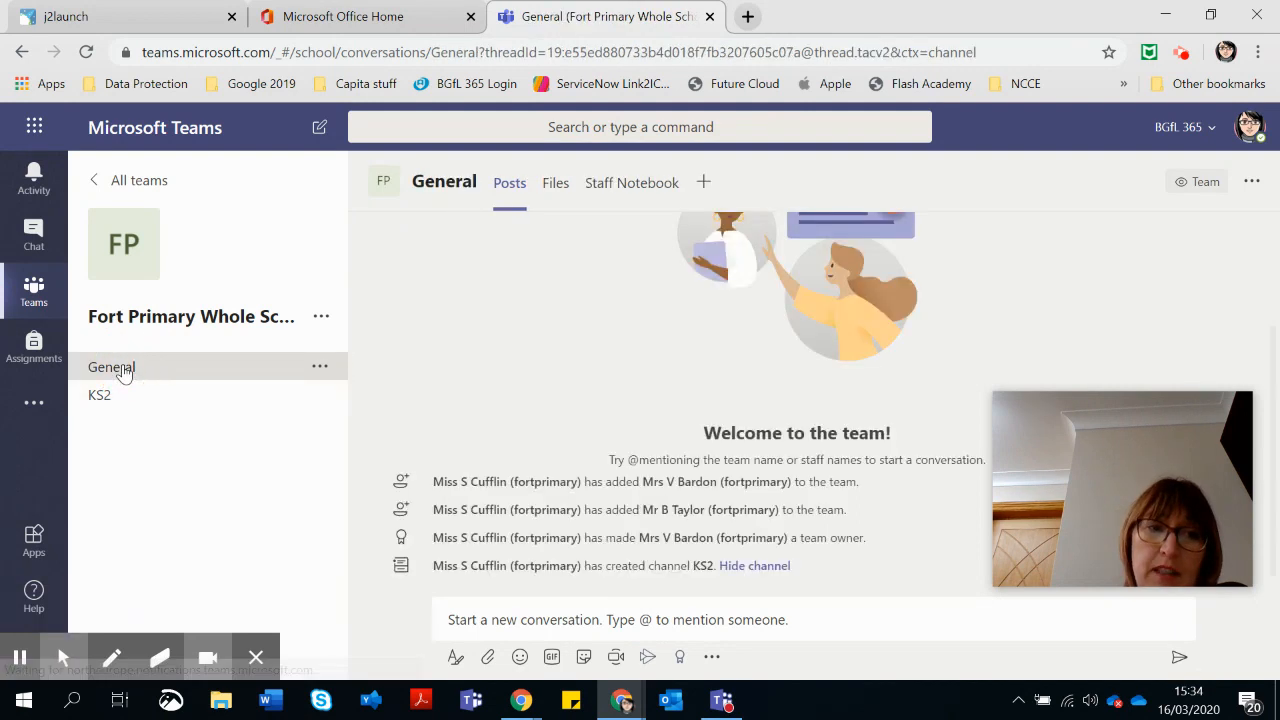
click(466, 617)
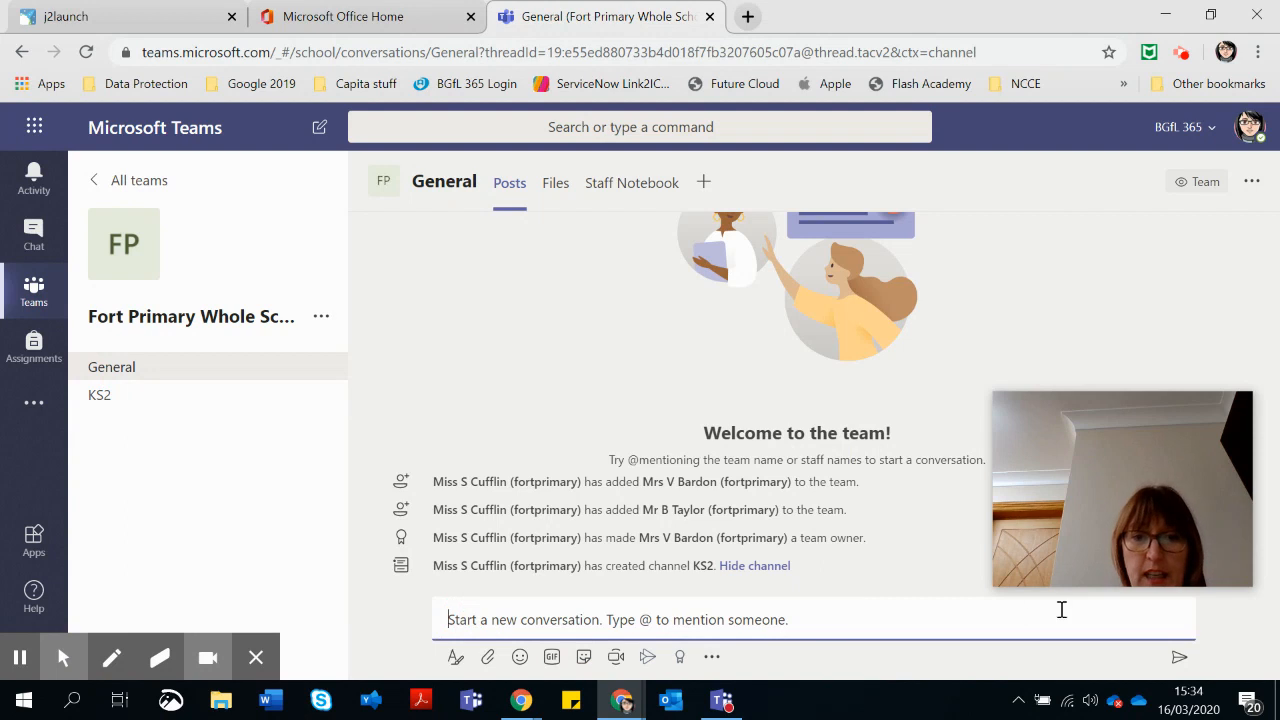
text(Notice for all staff)
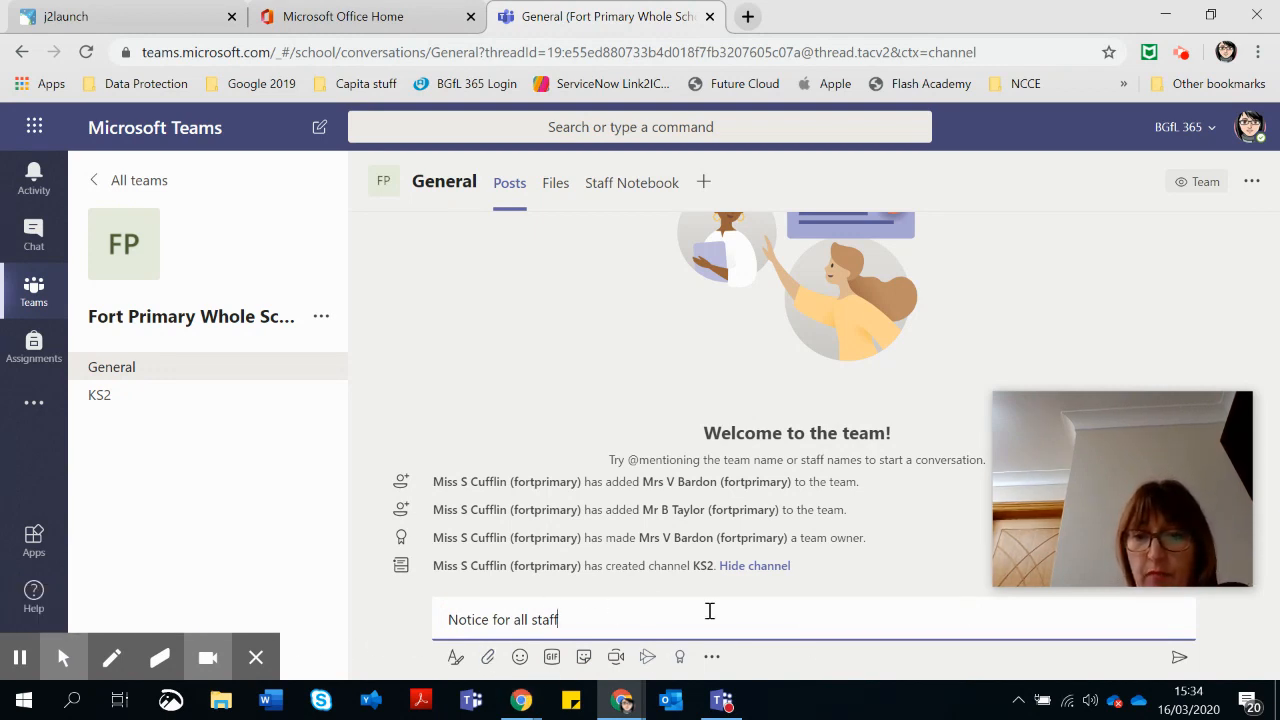
click(1179, 656)
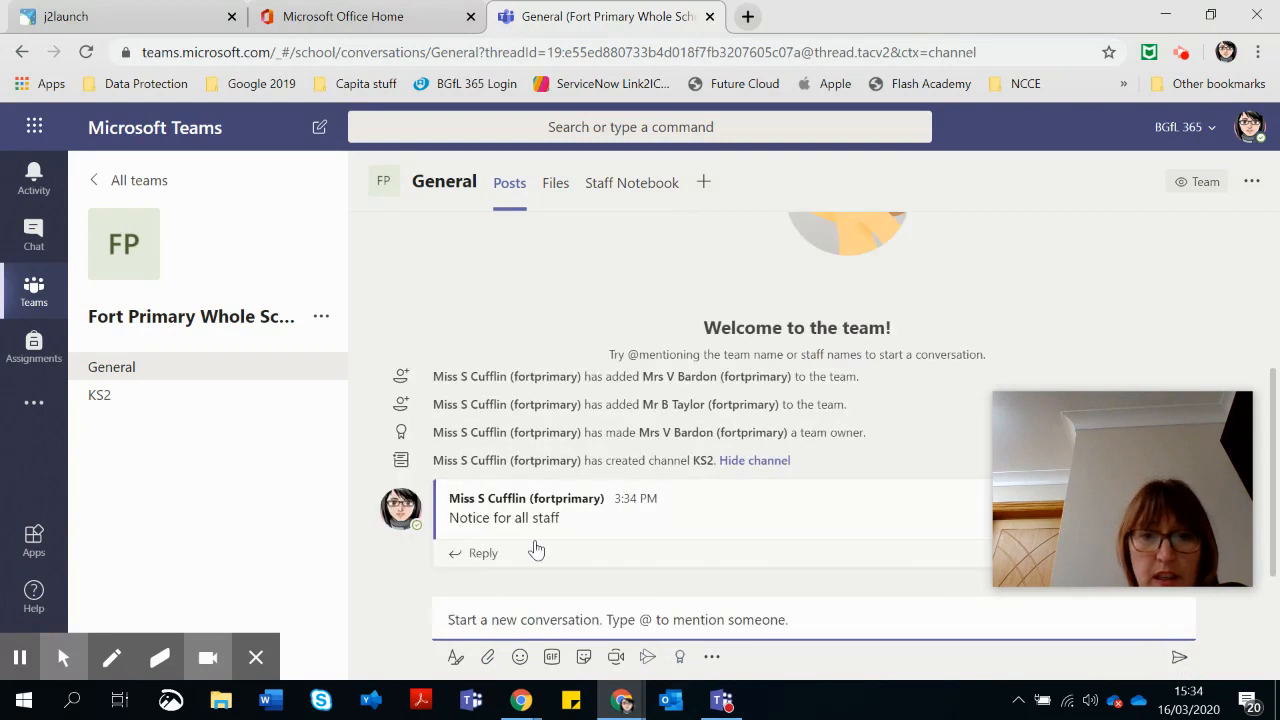
Step: Try to upload "Example Year 4 work 23rd March to 27th March" from File Explorer's bgfl365 Home Learning folder to the General channel's files
click(556, 185)
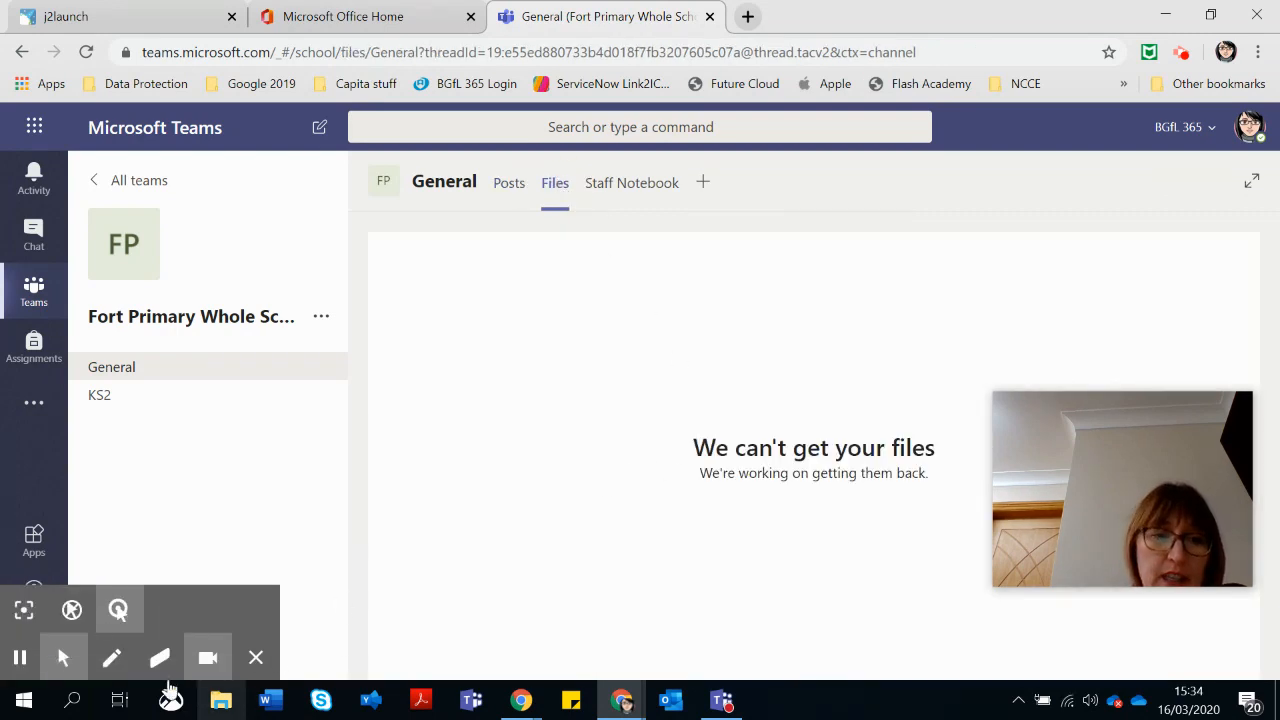
click(224, 702)
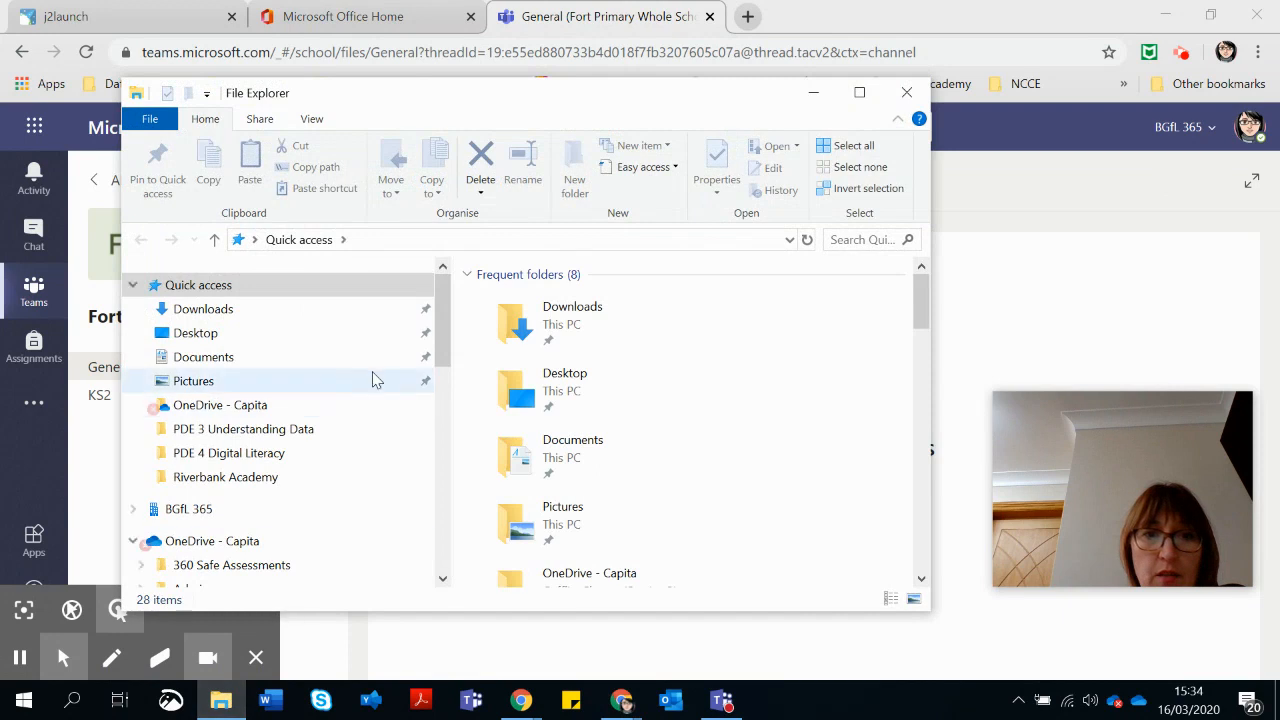
scroll(235, 520, down, 3)
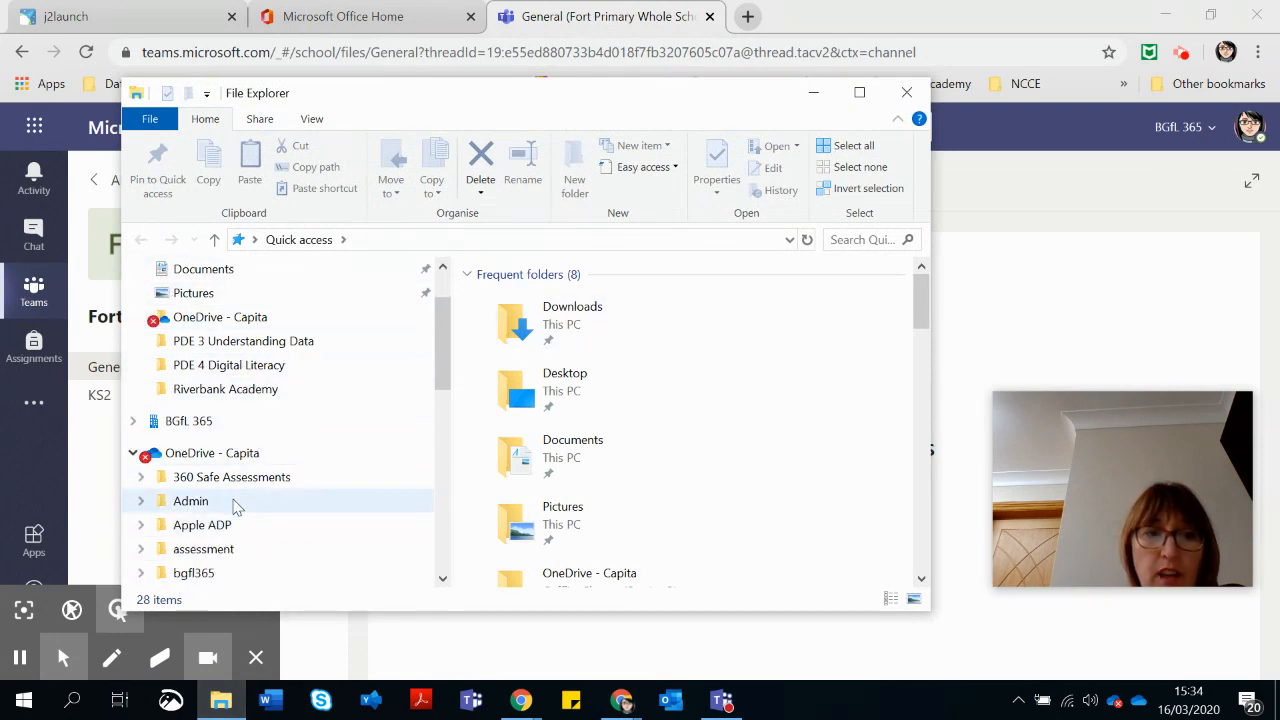
click(216, 502)
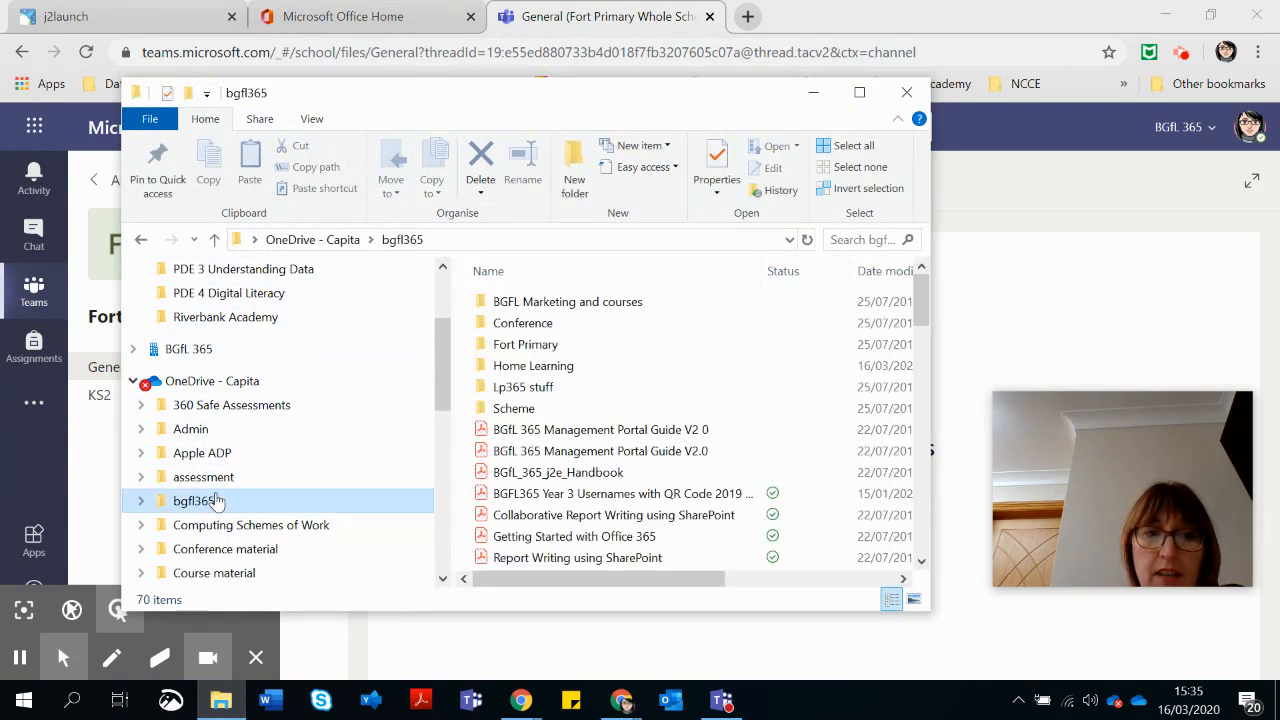
click(532, 370)
double_click(533, 370)
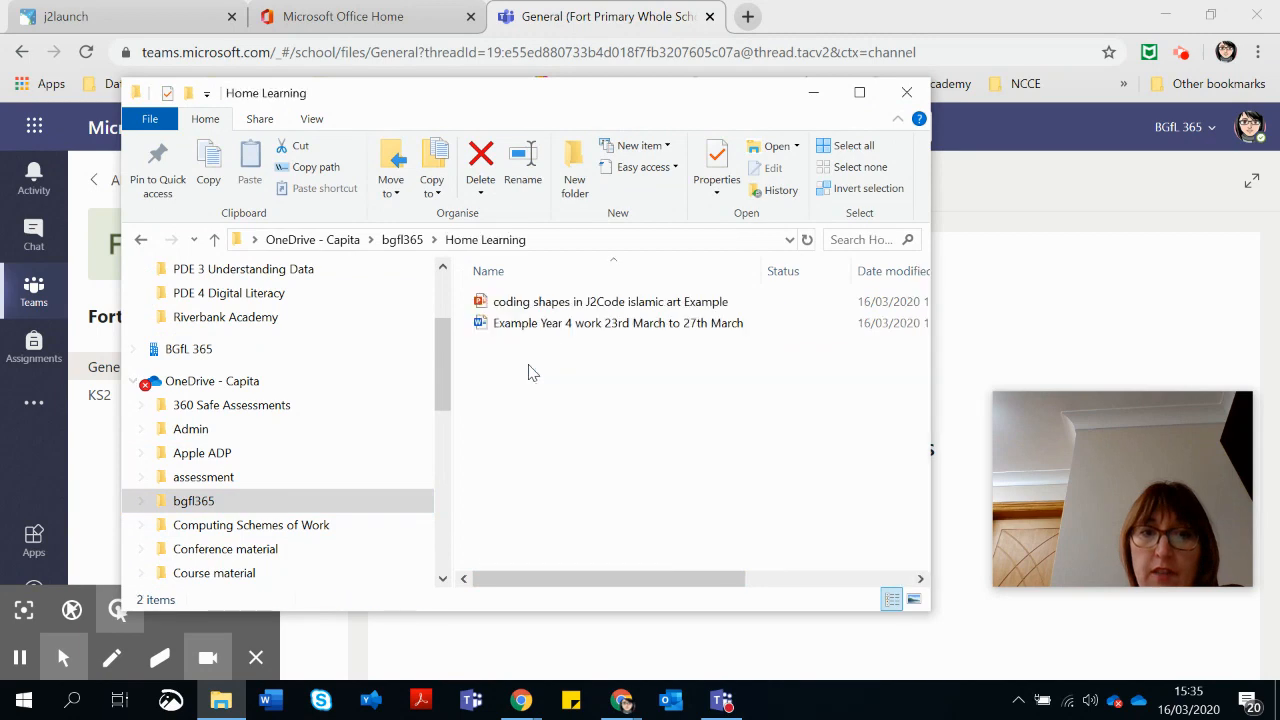
drag(575, 112, 449, 118)
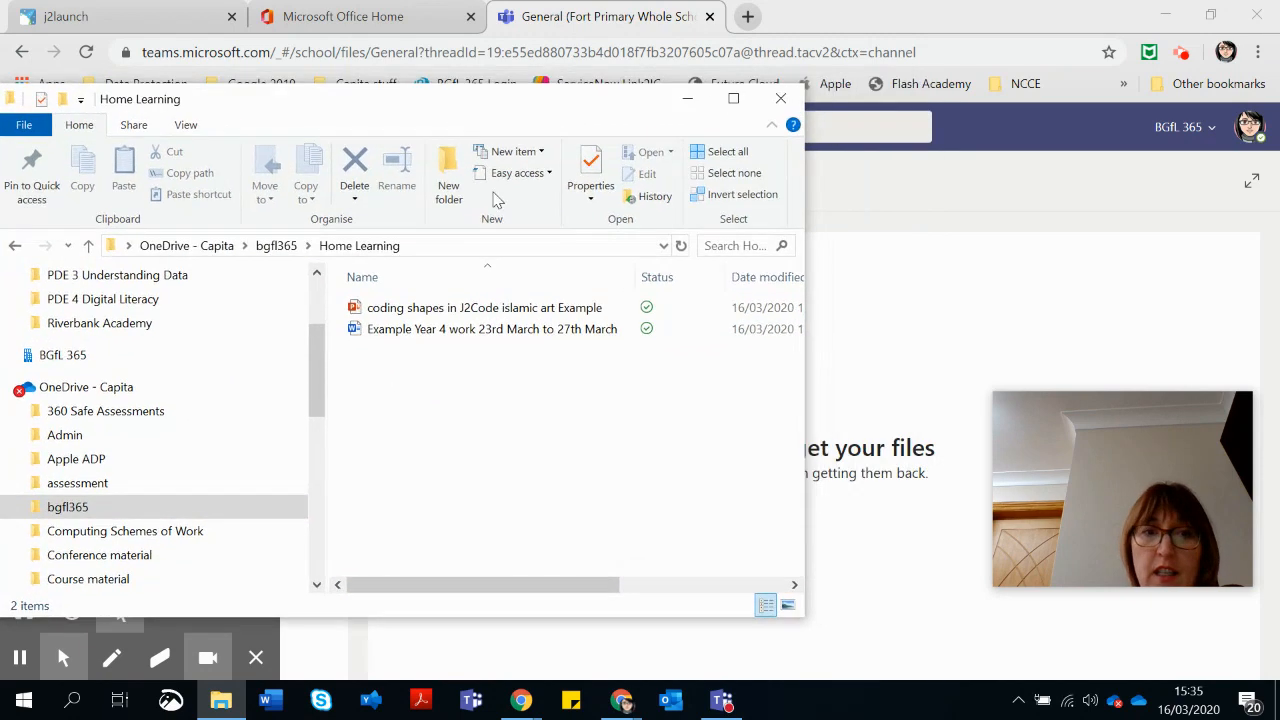
drag(386, 331, 814, 357)
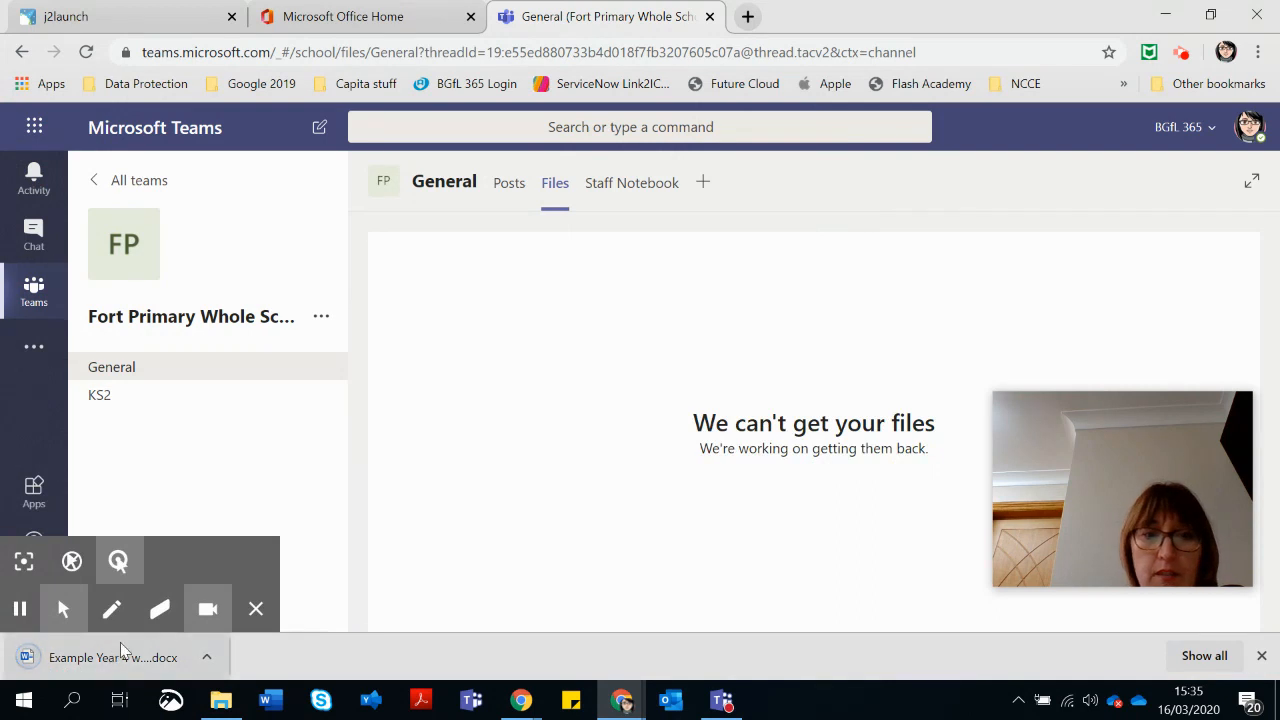
click(16, 612)
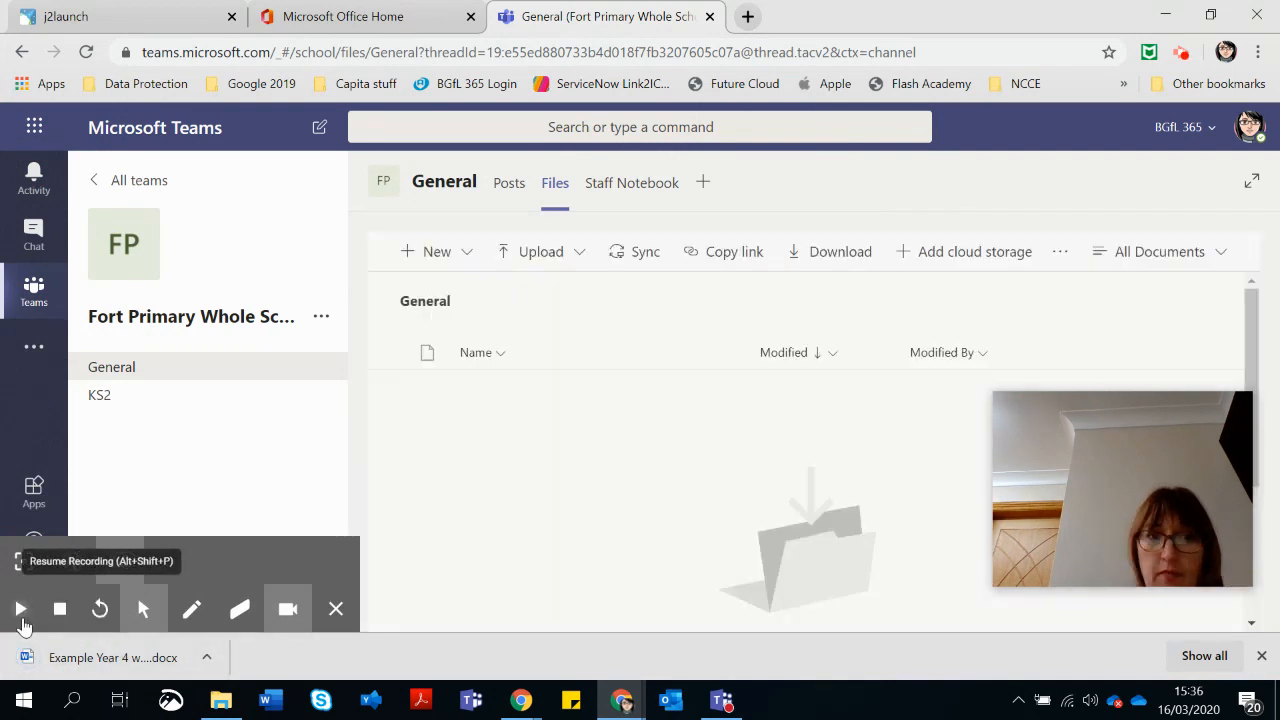
click(20, 615)
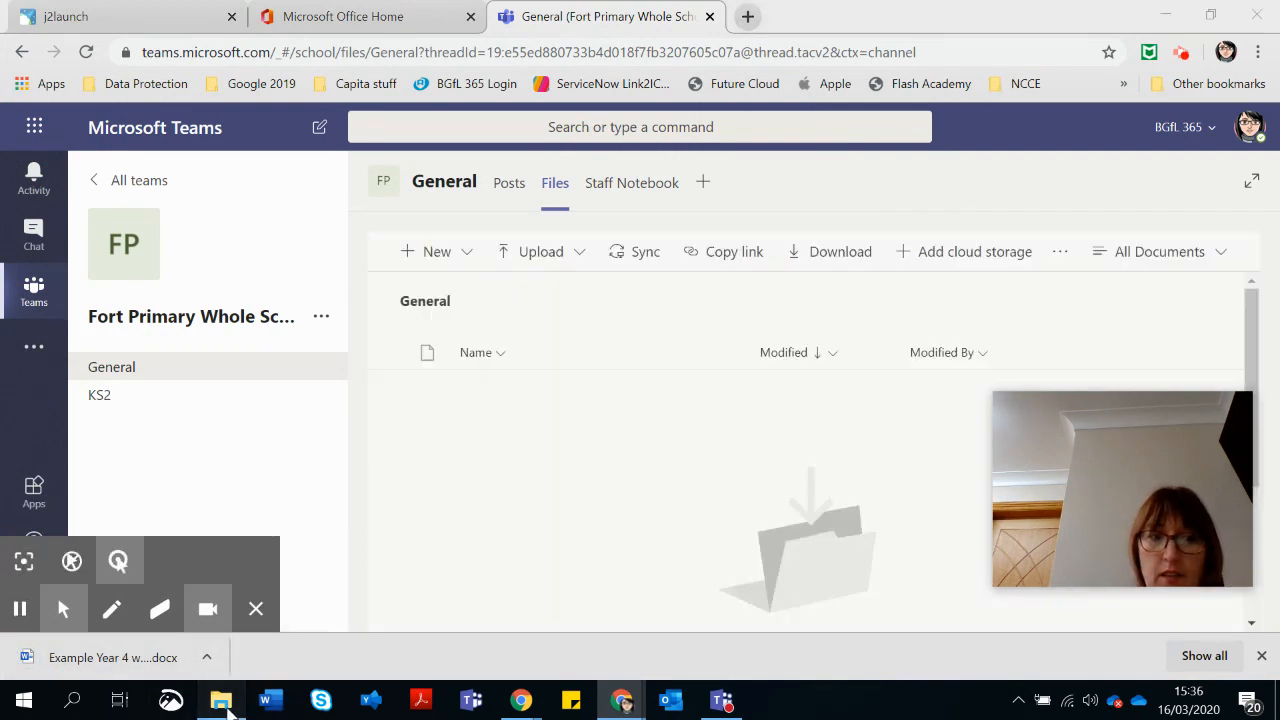
Step: Upload "Example Year 4 work 23rd March to 27th March" from File Explorer to the General channel's files and dismiss the incoming meeting call
click(221, 701)
drag(229, 255, 786, 425)
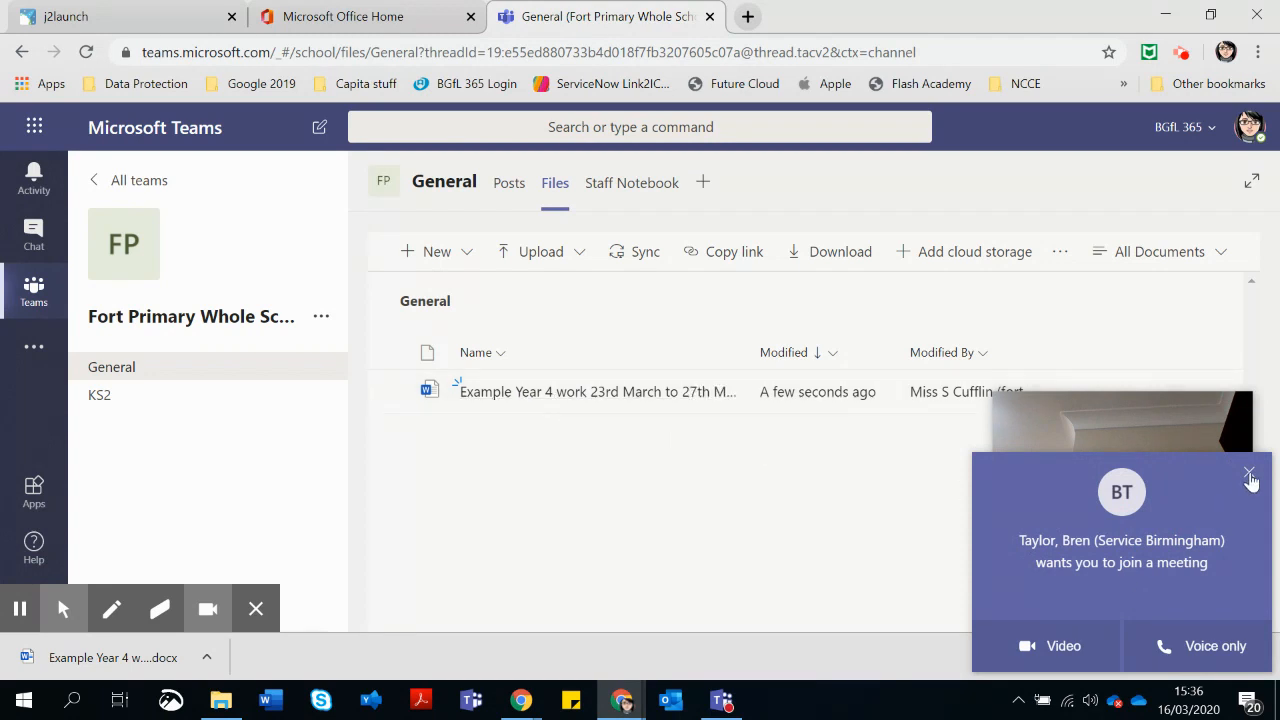
click(1249, 476)
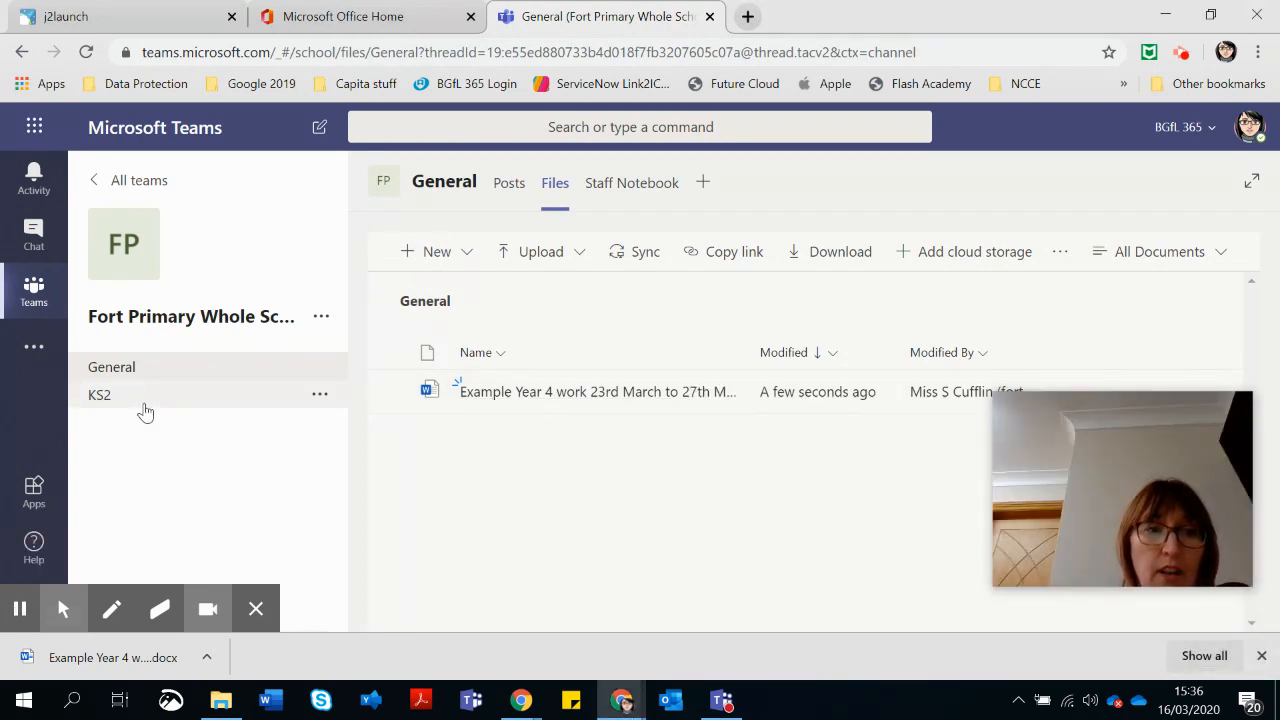
Step: Review the Fort Primary Whole School Staff team's management options, and view the KS2 channel's files
click(322, 318)
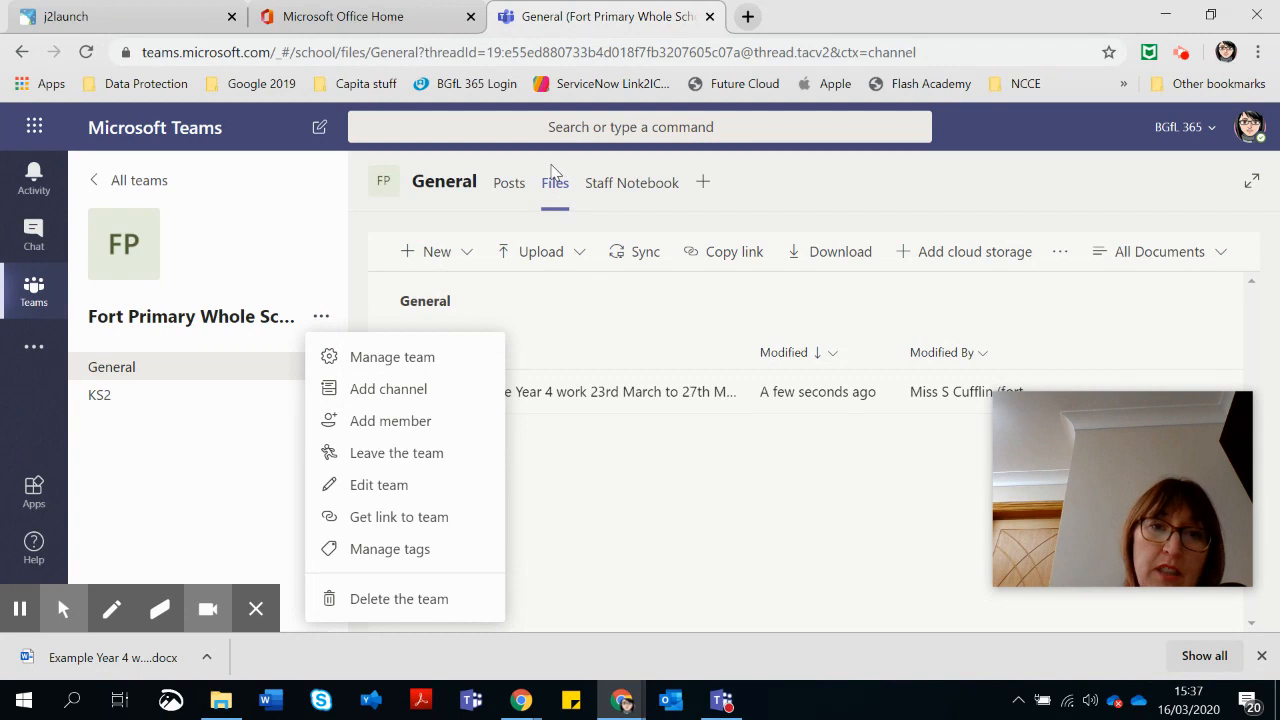
click(143, 400)
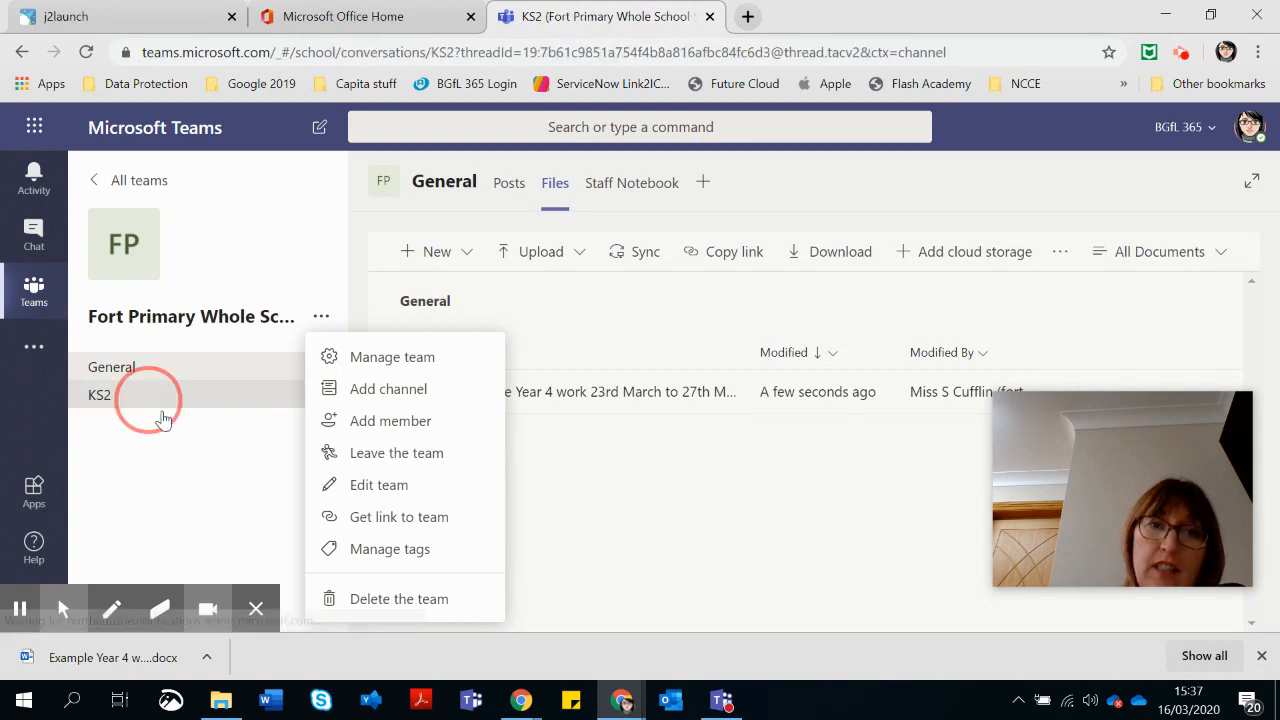
click(522, 185)
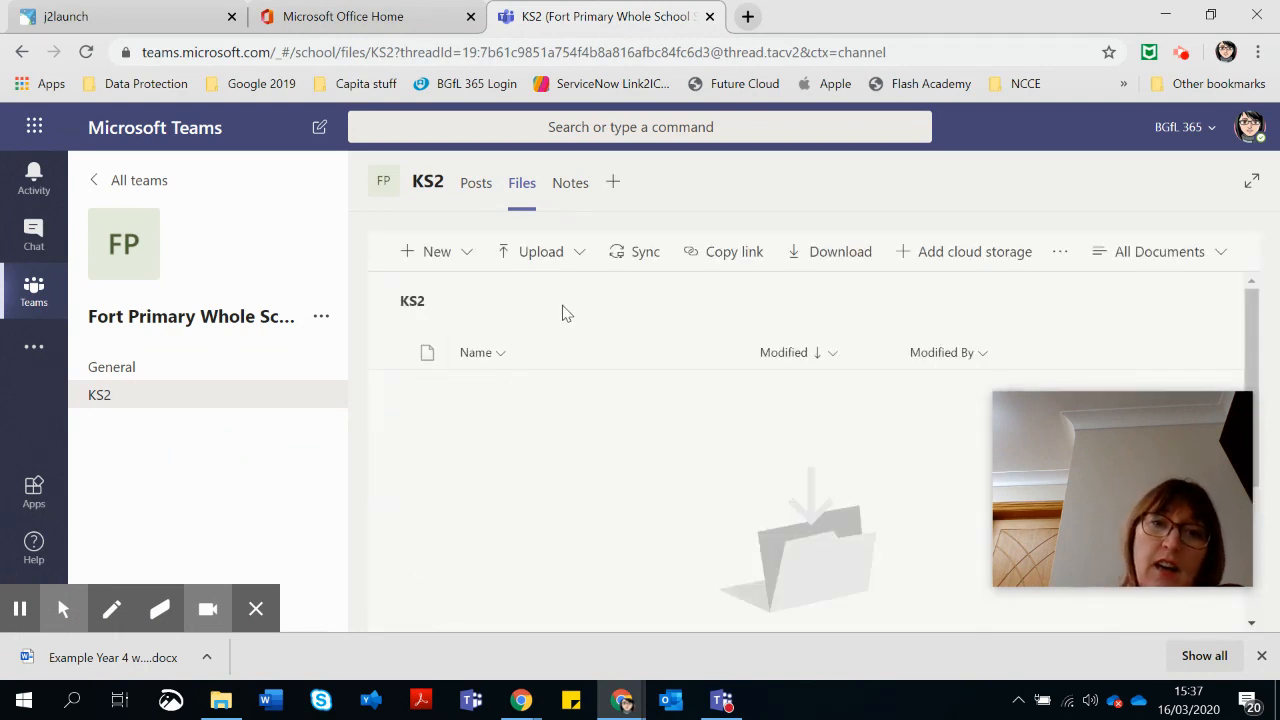
Step: Return to the General channel's files and show the additional options for the document library
click(104, 367)
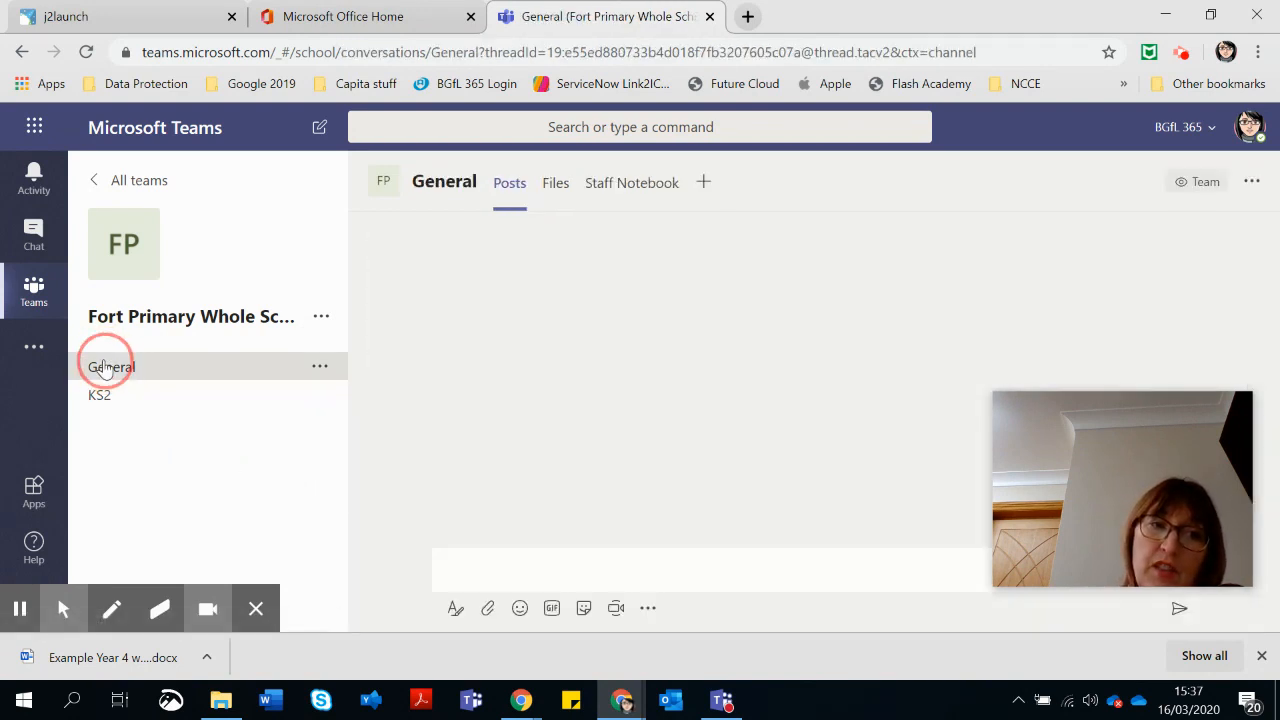
click(558, 185)
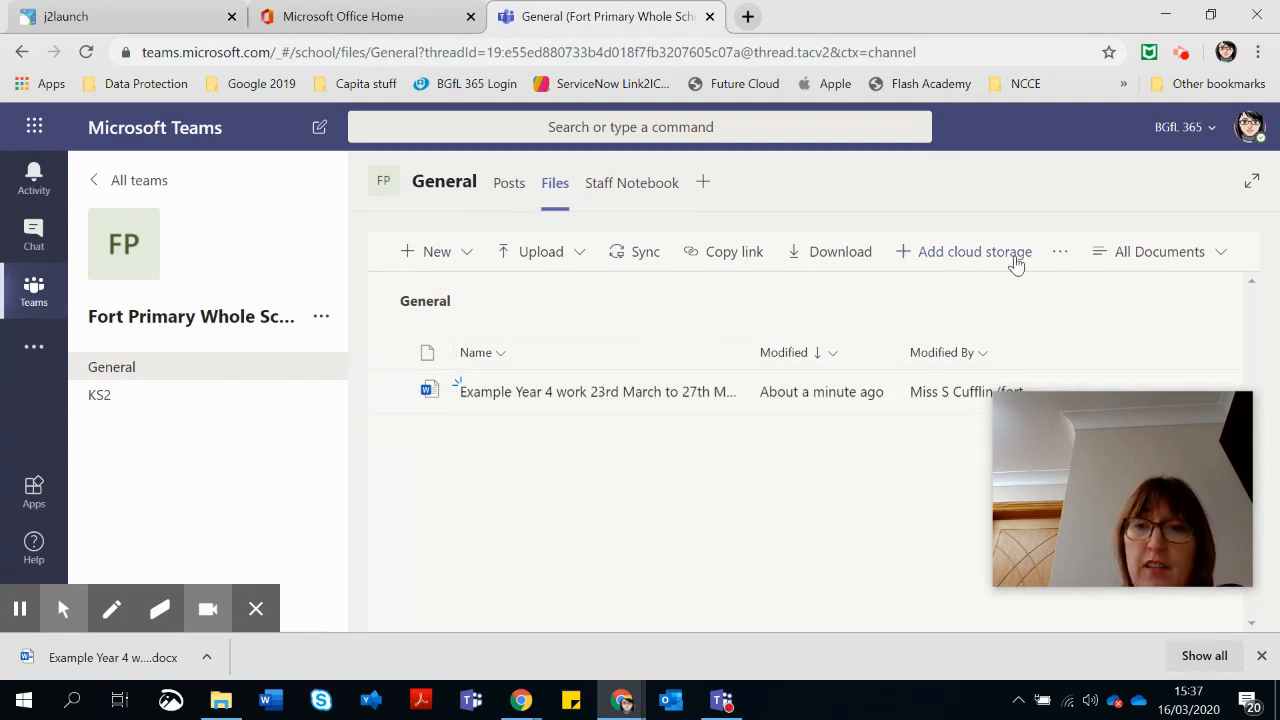
click(1060, 253)
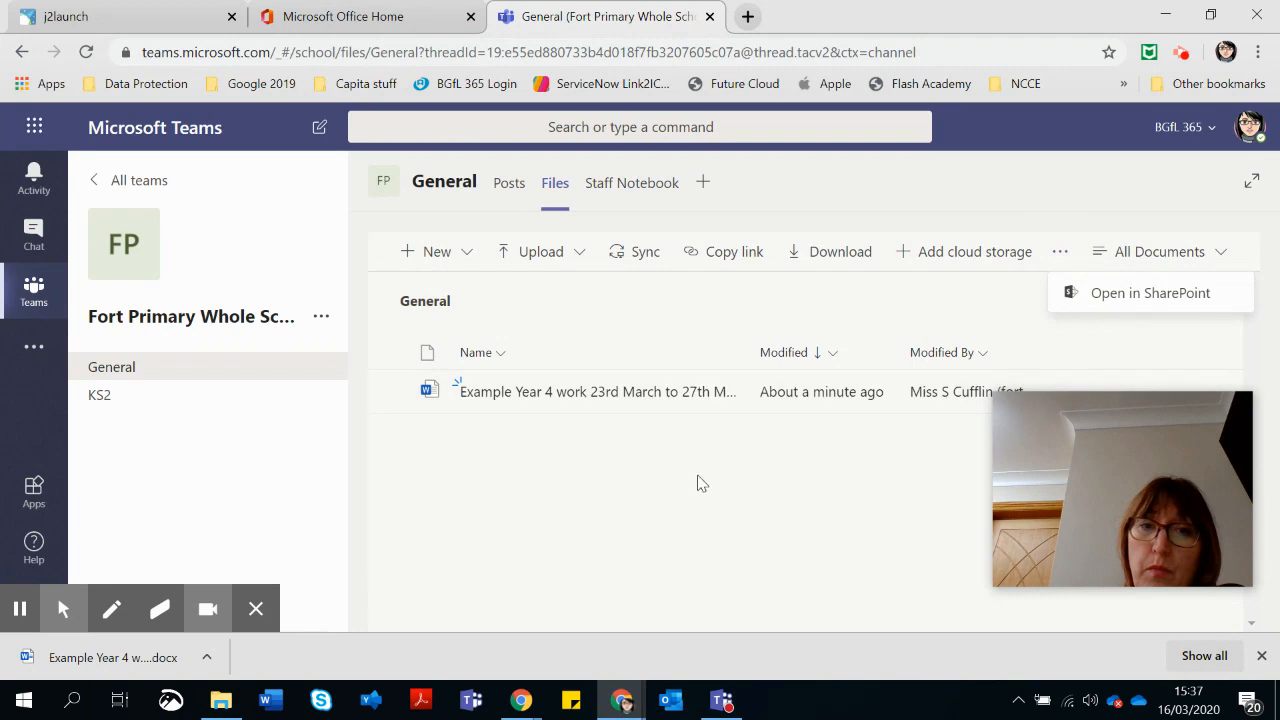